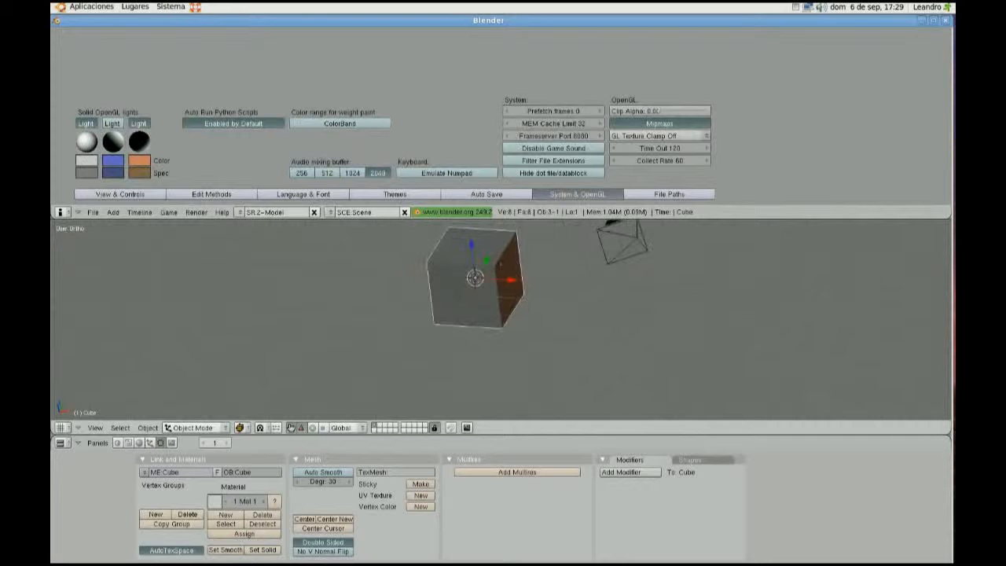
Toggle the third Solid OpenGL light twice and collapse the user preferences area above the 3D view
click(141, 125)
click(142, 125)
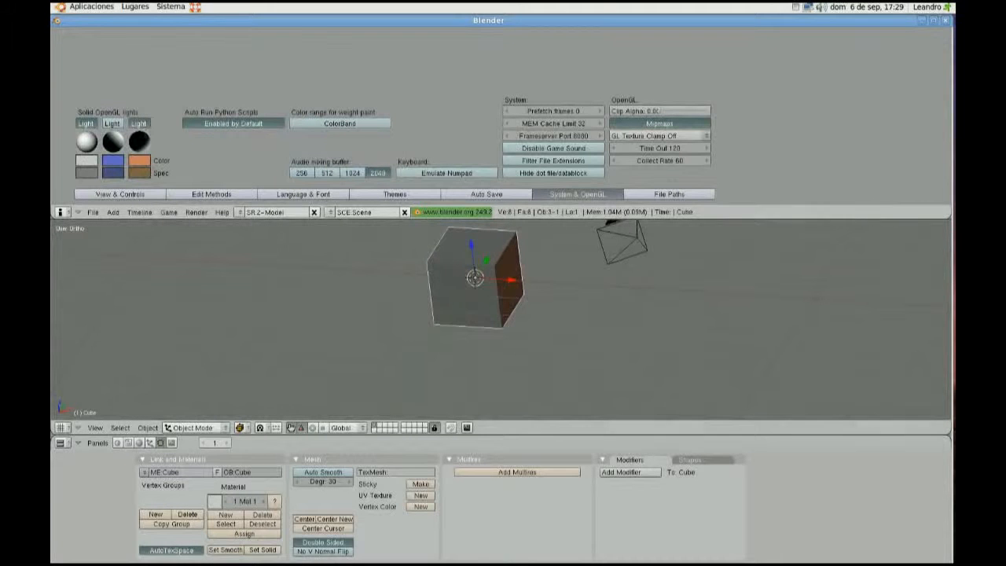
drag(449, 220, 472, 40)
Inspect the cube in the top, front and side views, and look through the camera
key(KP_7)
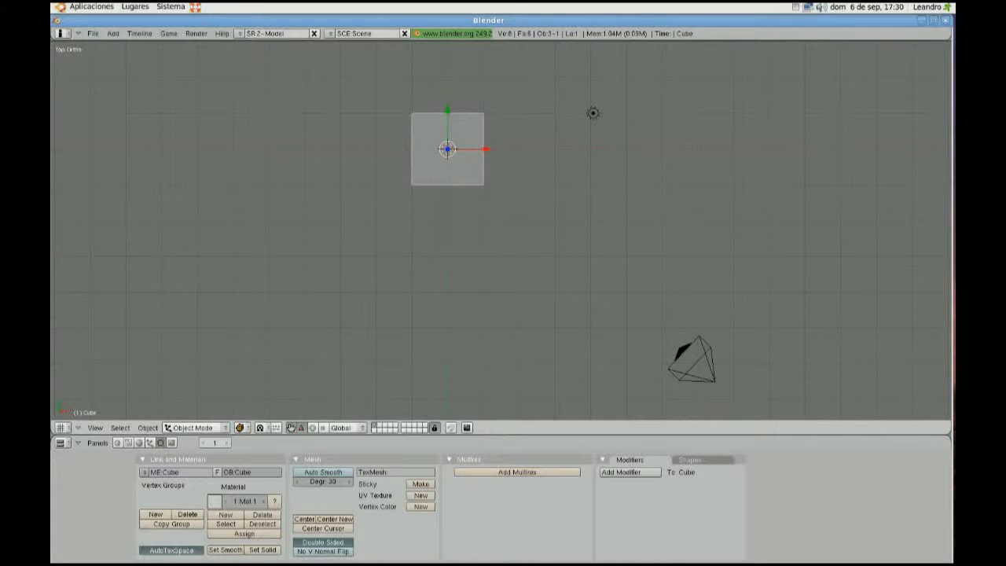
click(95, 428)
click(118, 328)
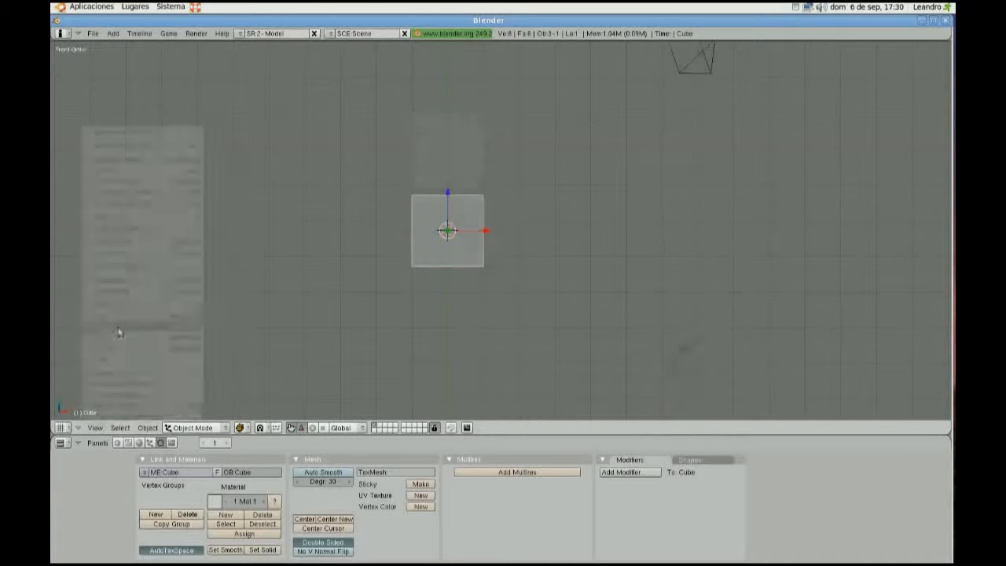
click(95, 427)
click(114, 316)
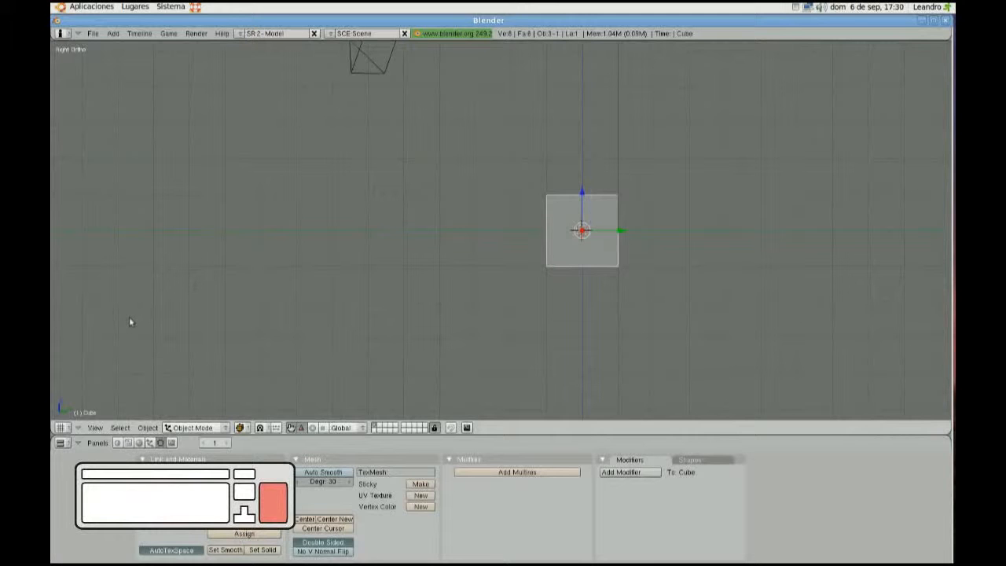
key(KP_7)
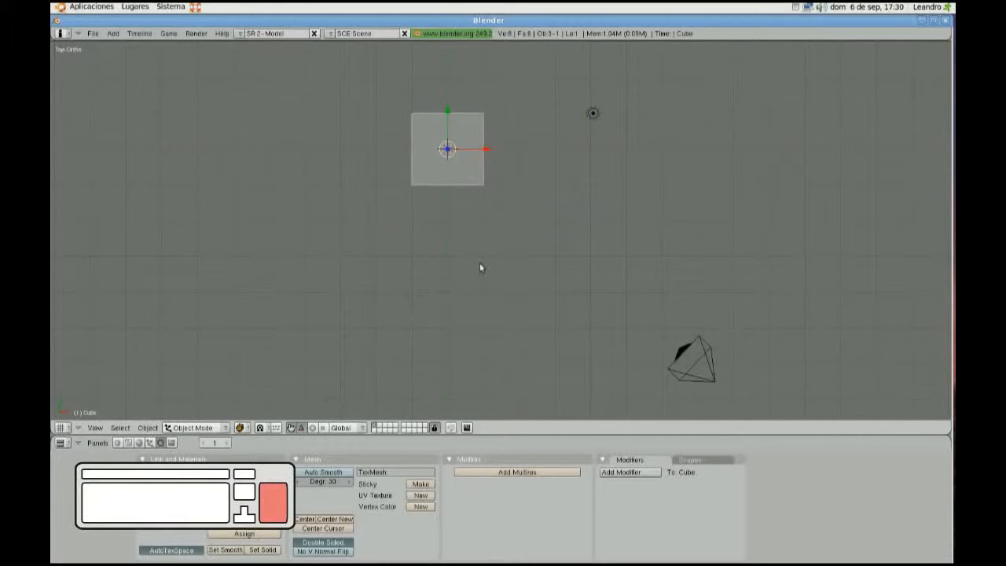
key(KP_1)
key(KP_3)
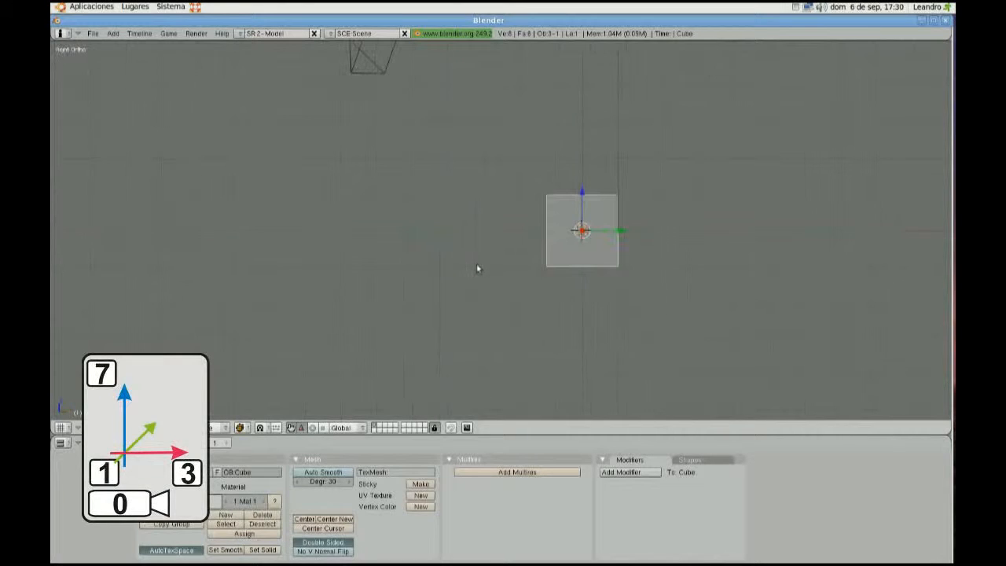
key(KP_0)
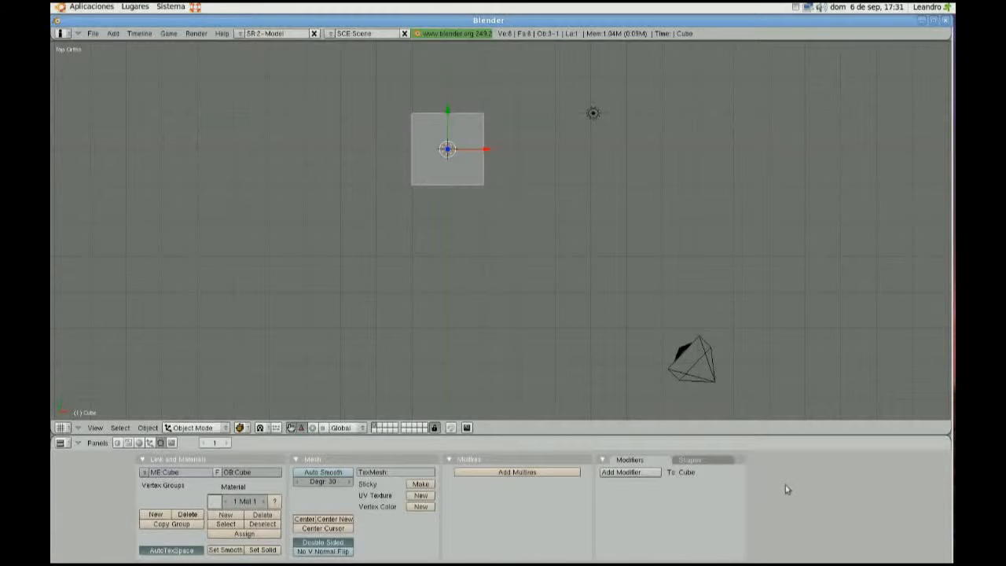
Add a new cube mesh to the scene and move it away from the original cube
key(space)
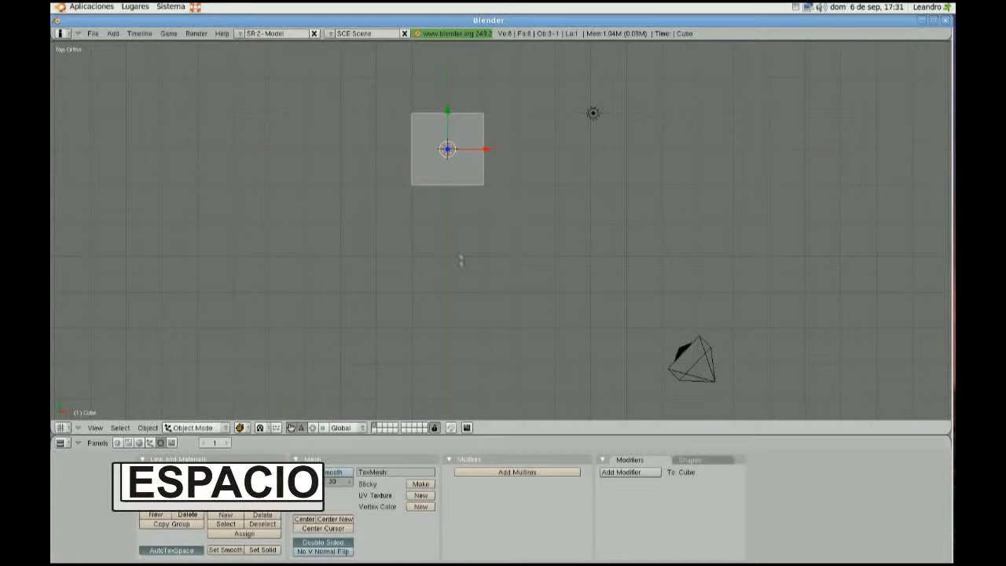
key(space)
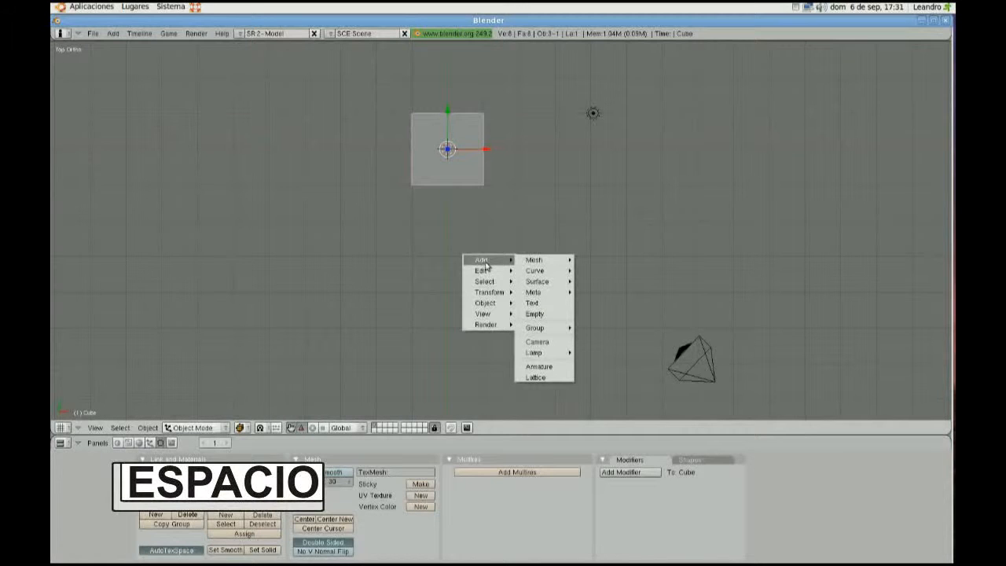
mouse_move(547, 263)
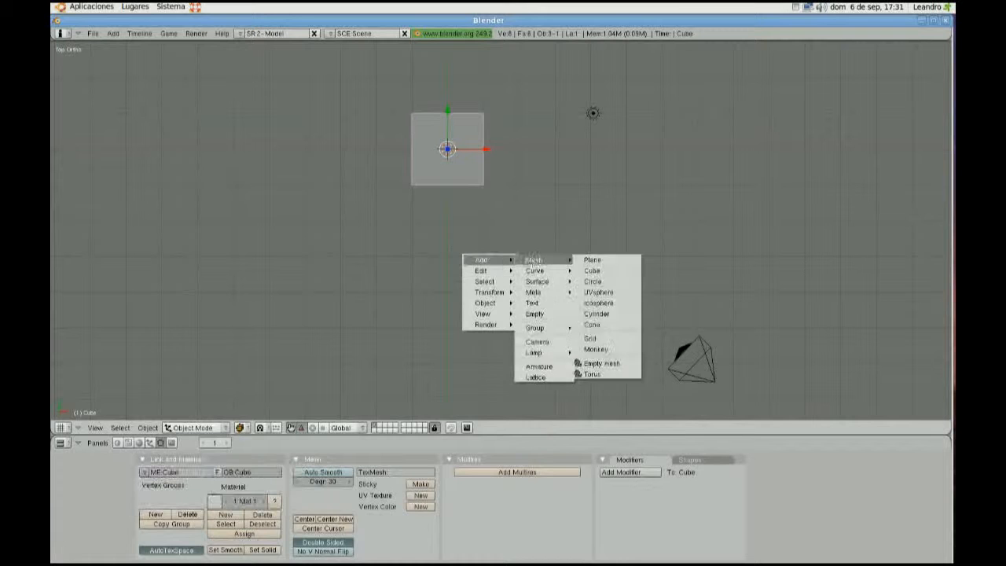
click(611, 272)
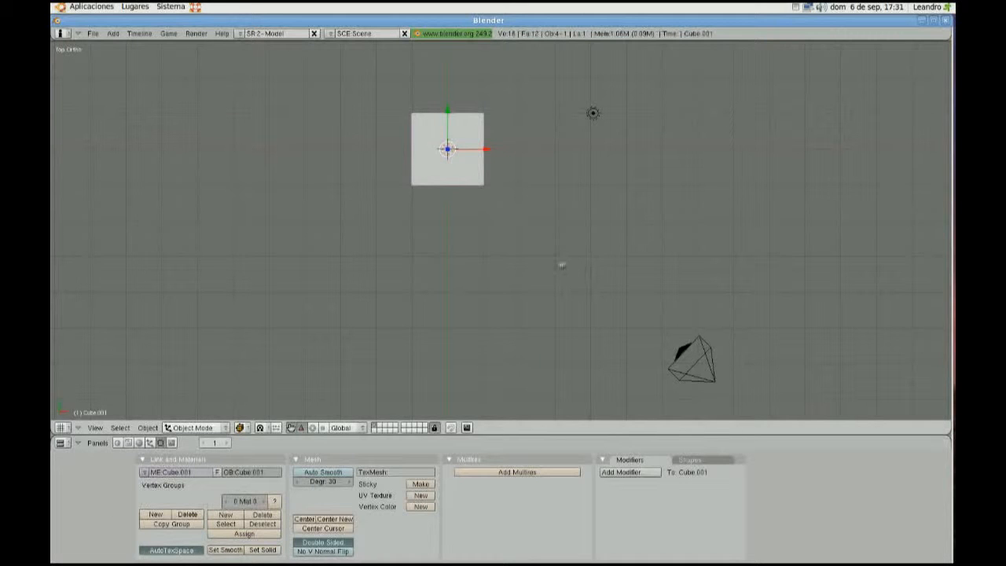
key(g)
click(424, 346)
Delete the added cube and select the original one
key(x)
click(449, 343)
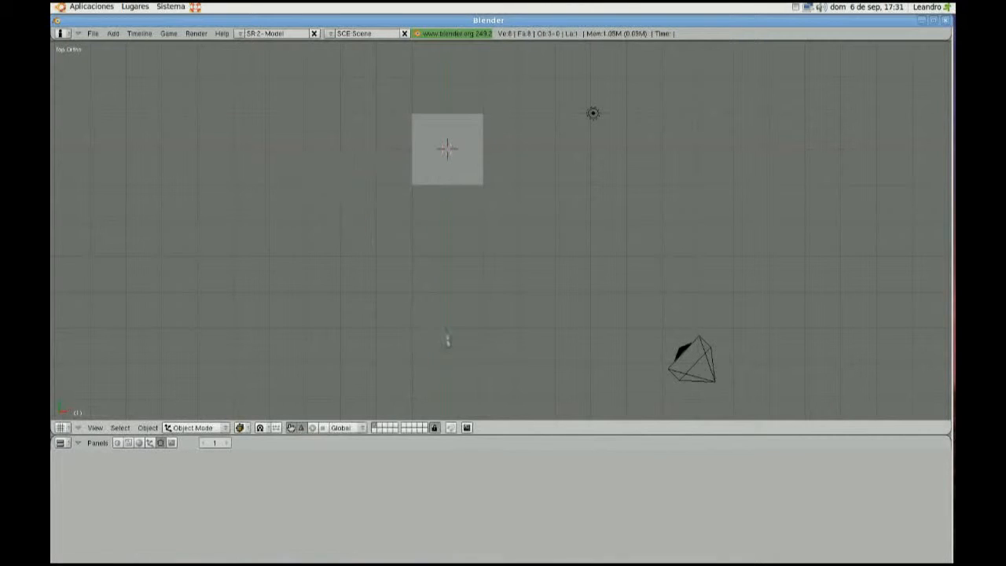
right_click(479, 183)
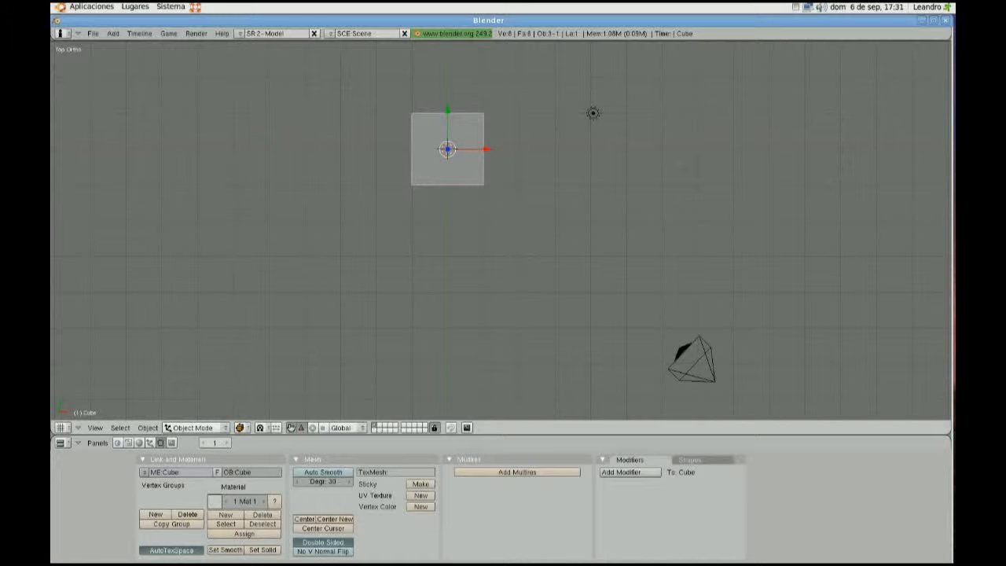
Orbit, pan and zoom the 3D view around the cube, camera and lamp
middle_drag(534, 307, 708, 158)
middle_drag(457, 179, 618, 207)
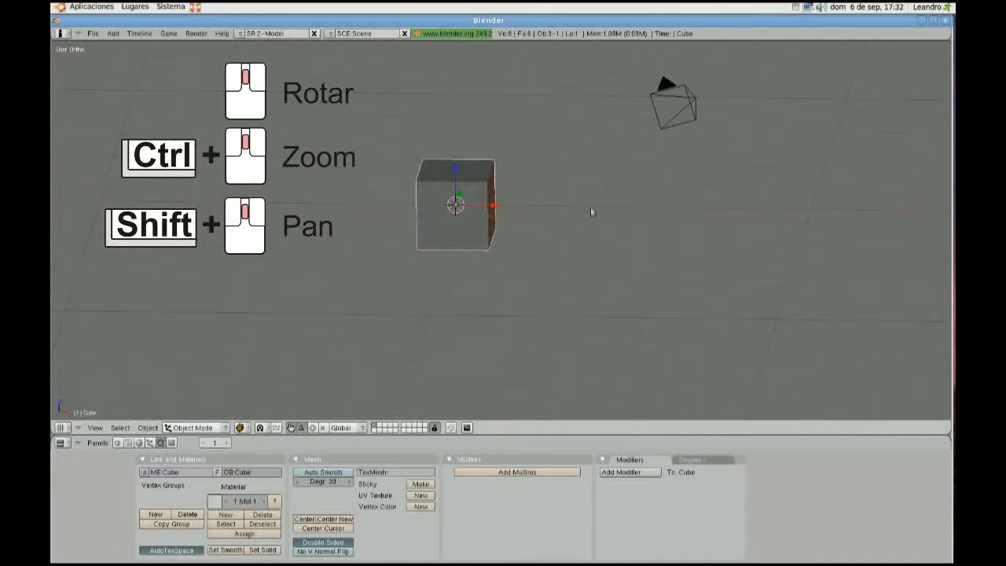
shift+middle_drag(566, 196, 560, 229)
ctrl+middle_drag(307, 298, 479, 265)
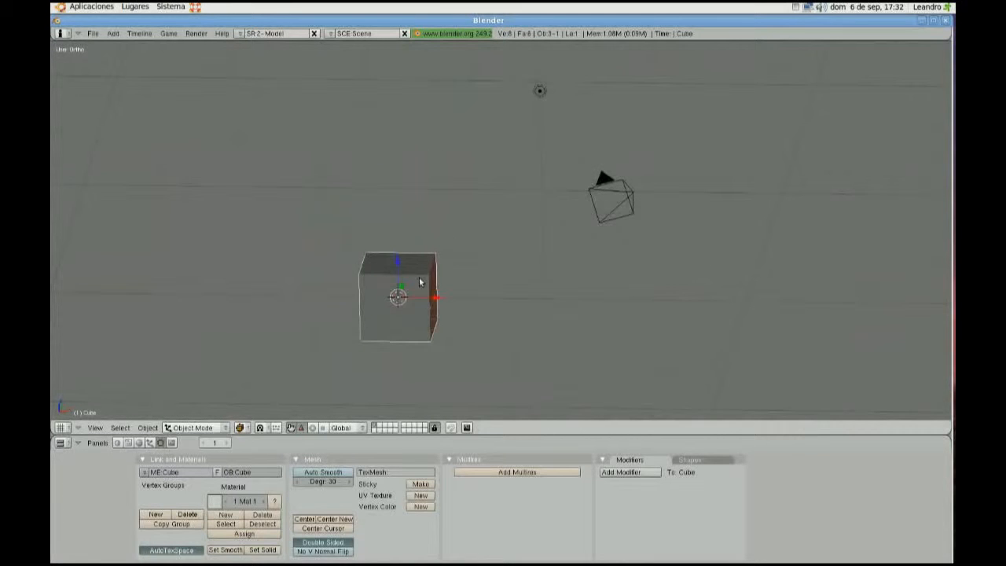
key(KP_7)
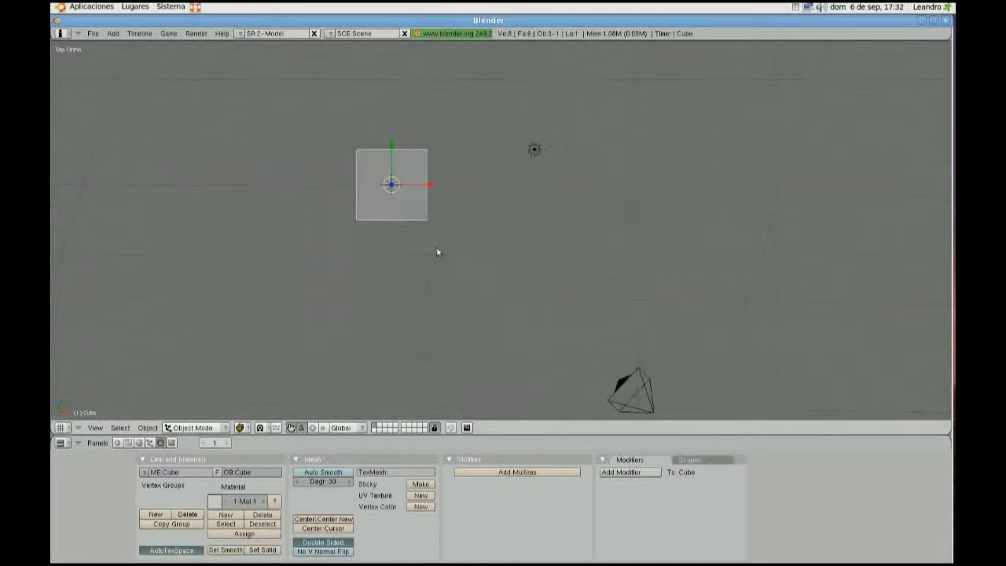
middle_drag(438, 260, 449, 234)
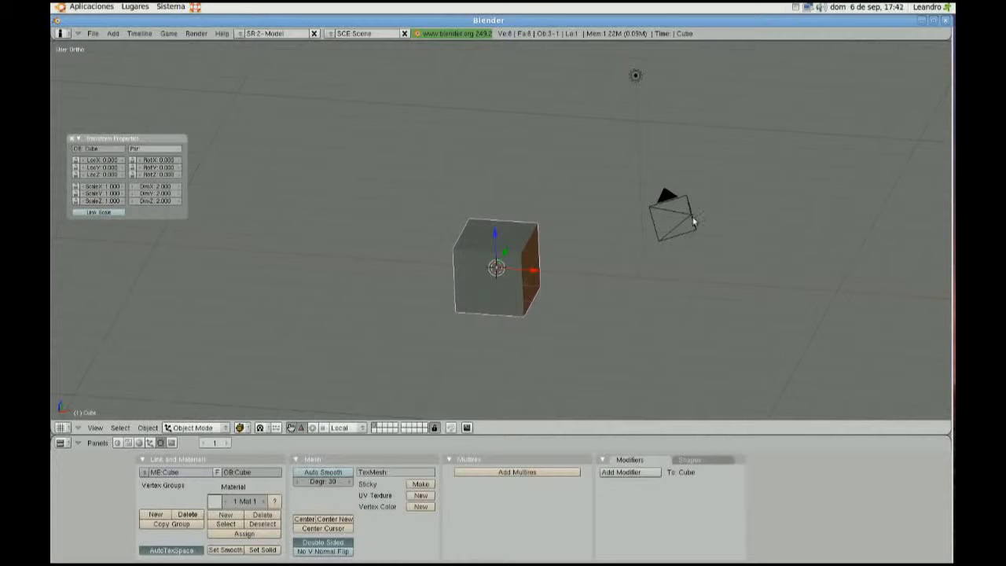
Select the camera, lamp and cube one at a time, then extend the selection to the lamp and camera
right_click(692, 217)
right_click(635, 76)
right_click(509, 234)
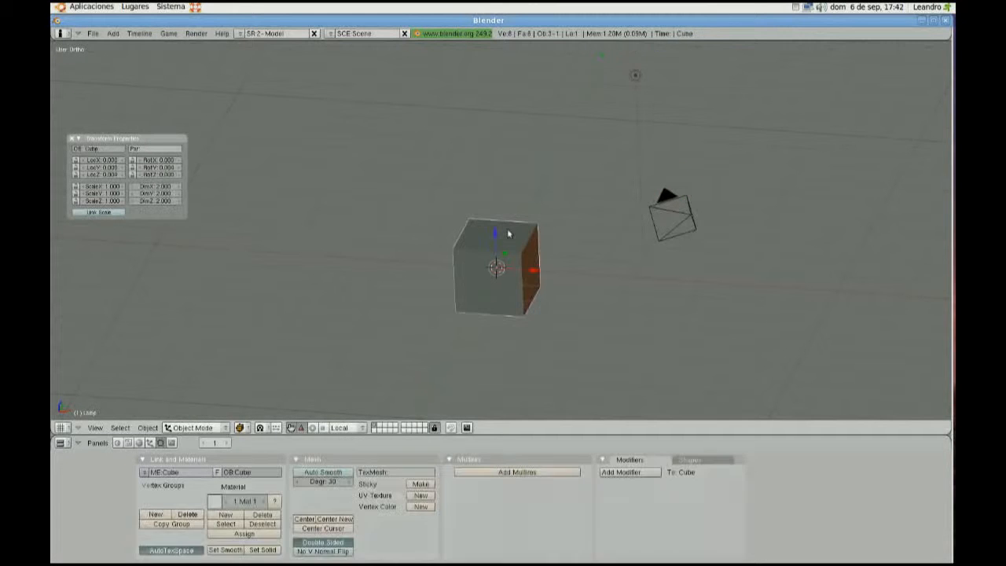
shift+right_click(637, 79)
shift+right_click(673, 217)
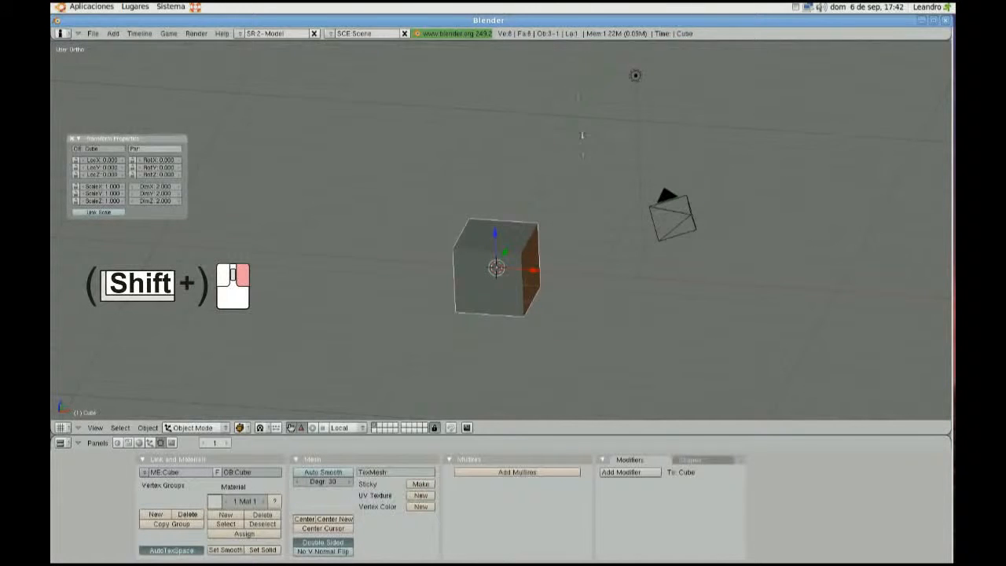
Reveal the View & Controls preferences to check the mouse selection options, and collapse the preferences area again
drag(566, 41, 566, 171)
click(161, 146)
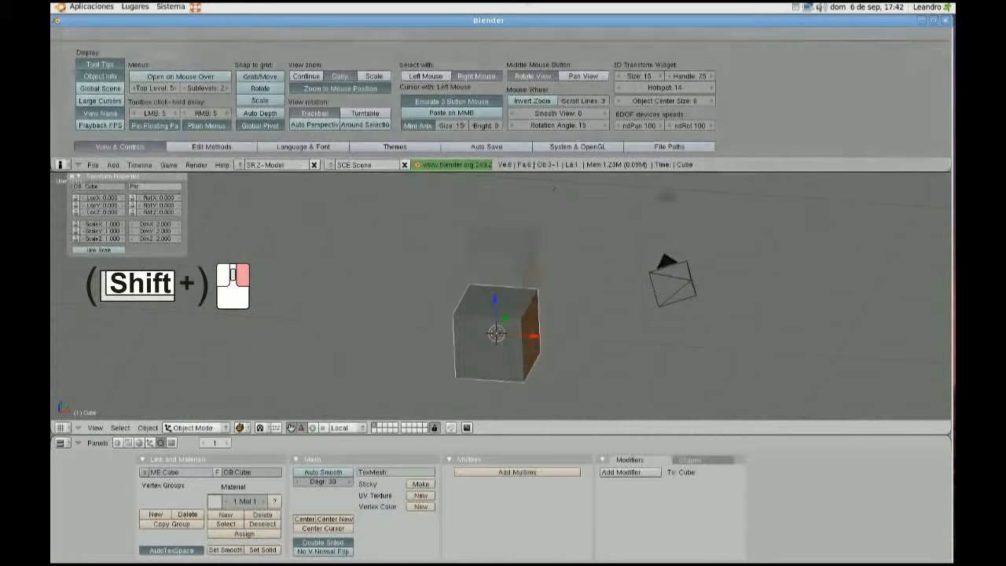
drag(548, 168, 550, 36)
Select the cube, camera and lamp together
right_click(672, 213)
right_click(533, 233)
right_click(692, 215)
shift+right_click(637, 78)
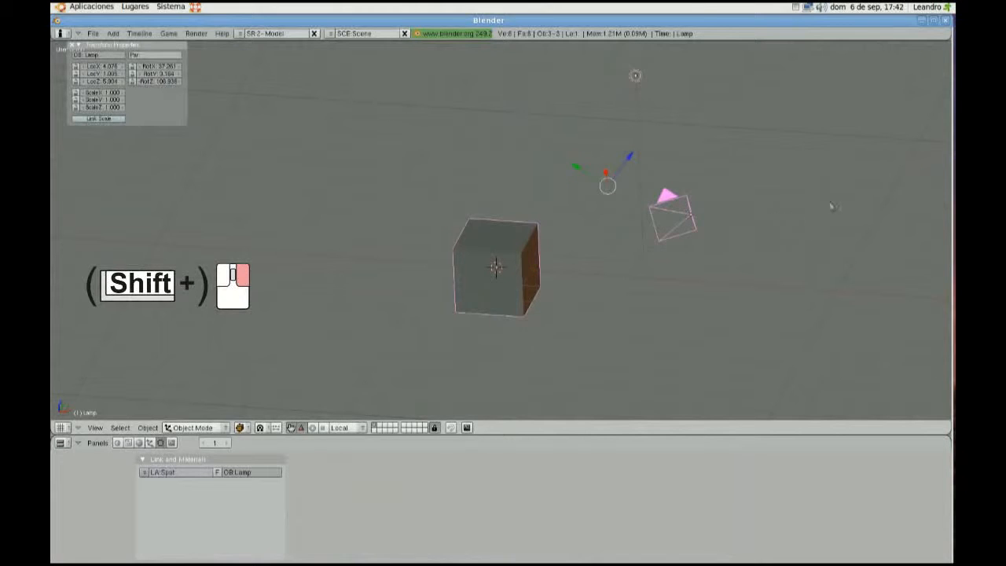
Try to scale, rotate and move the three selected objects together, cancelling each transform
key(s)
right_click(742, 202)
key(r)
right_click(734, 185)
key(g)
right_click(641, 213)
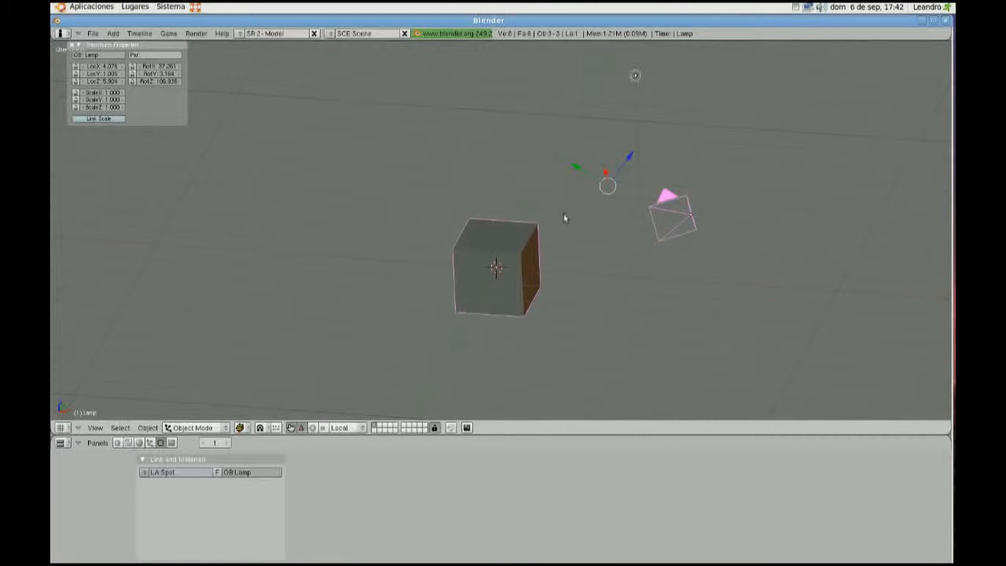
Set the transform orientation to Global and repeatedly toggle between deselecting and selecting all objects
click(349, 428)
click(350, 380)
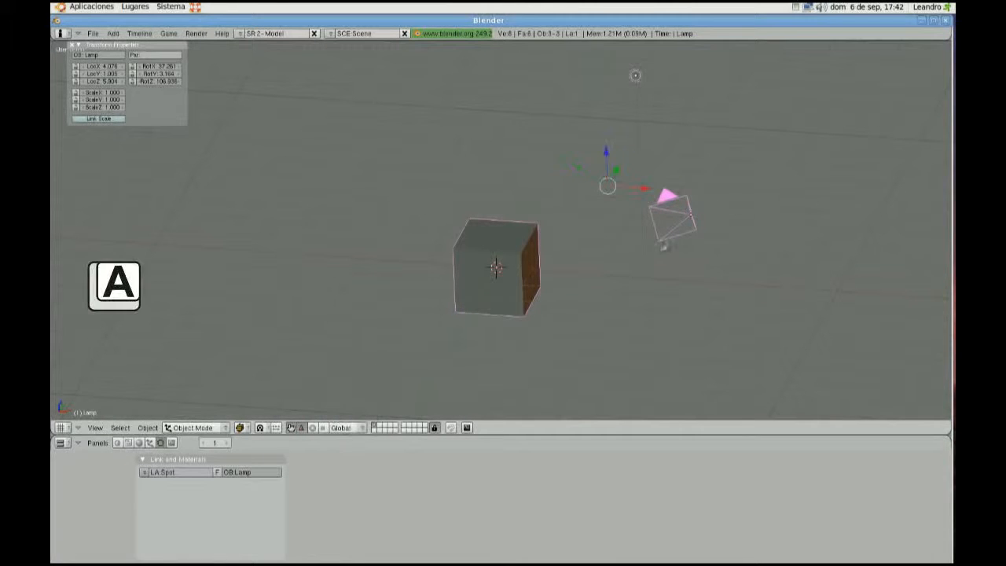
key(a)
key(a)
key(a)
key(a)
key(a)
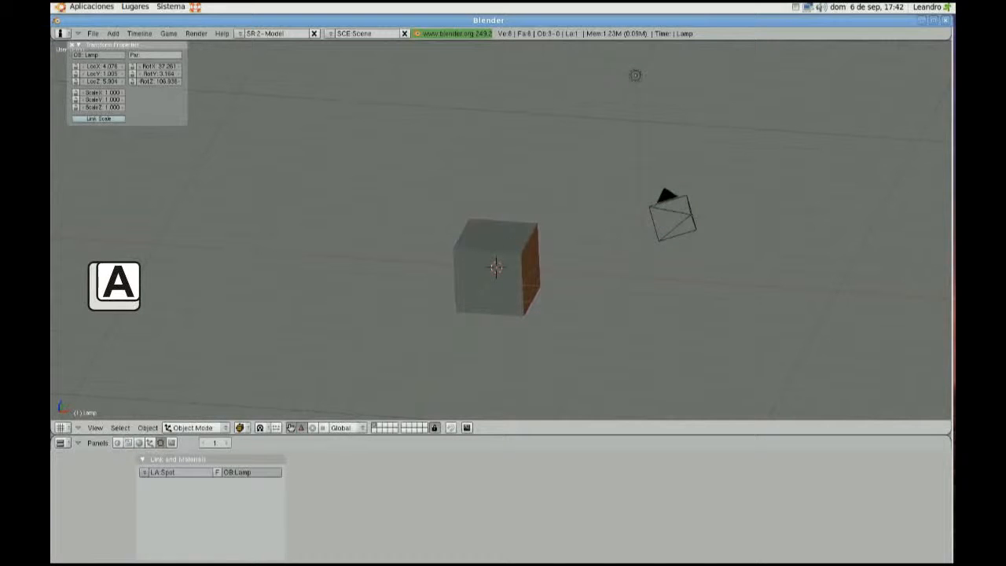
Select the cube and then the camera individually, deselecting everything after each
right_click(529, 261)
key(a)
right_click(685, 221)
key(a)
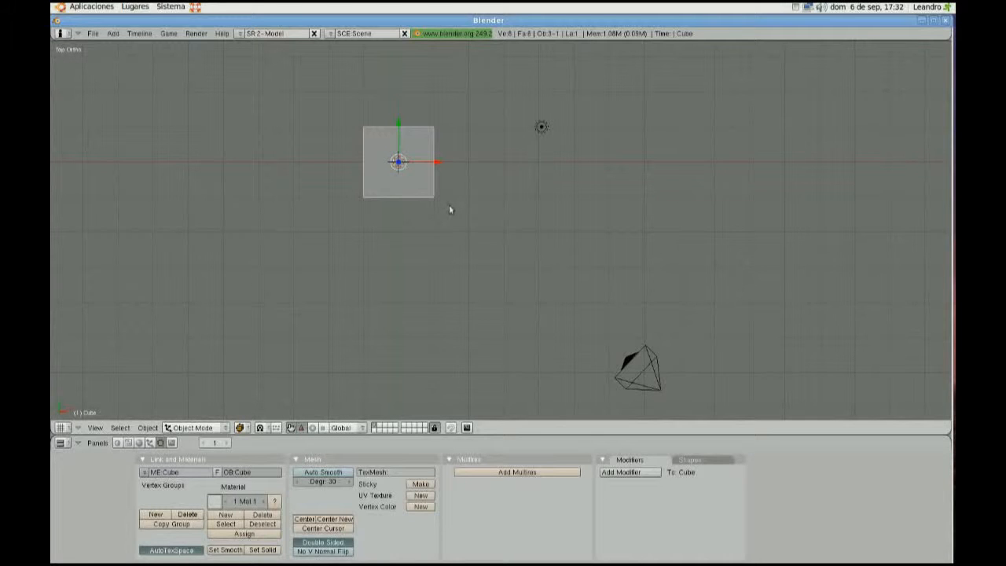
Try moving the cube along its X and Y axes with the translate manipulator, undoing each move
middle_drag(455, 303, 442, 267)
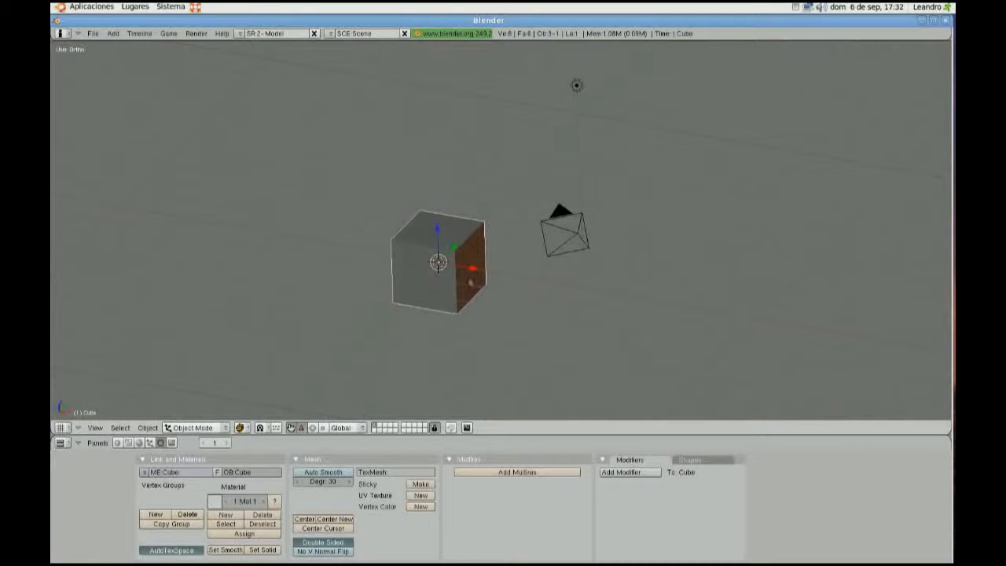
drag(472, 273, 586, 295)
key(ctrl+z)
drag(454, 248, 495, 208)
key(ctrl+z)
Switch to the rotate and scale manipulators in turn, and display the translate, rotate and scale handles together
click(312, 428)
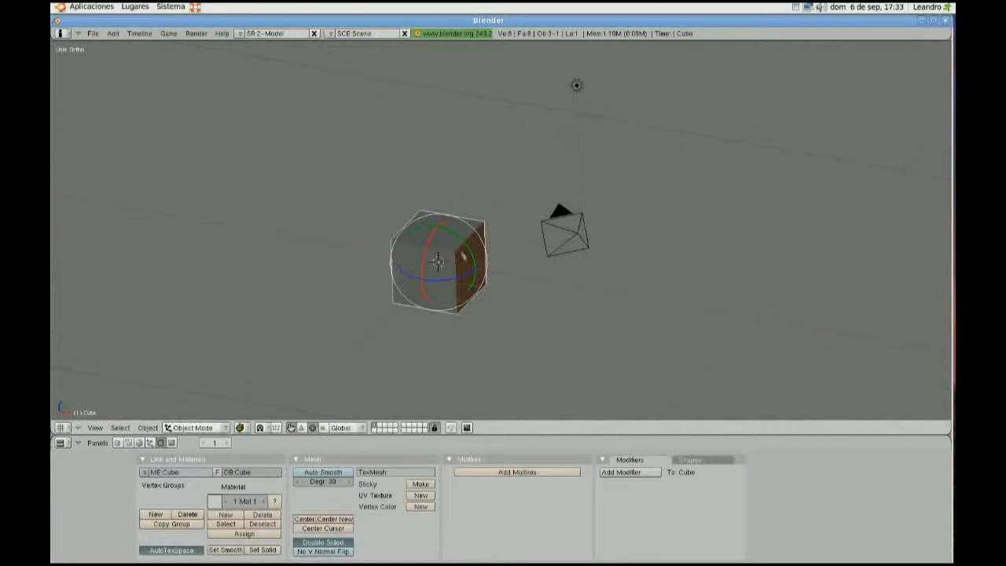
click(323, 428)
mouse_move(475, 273)
mouse_down()
mouse_move(515, 272)
mouse_move(475, 273)
mouse_up()
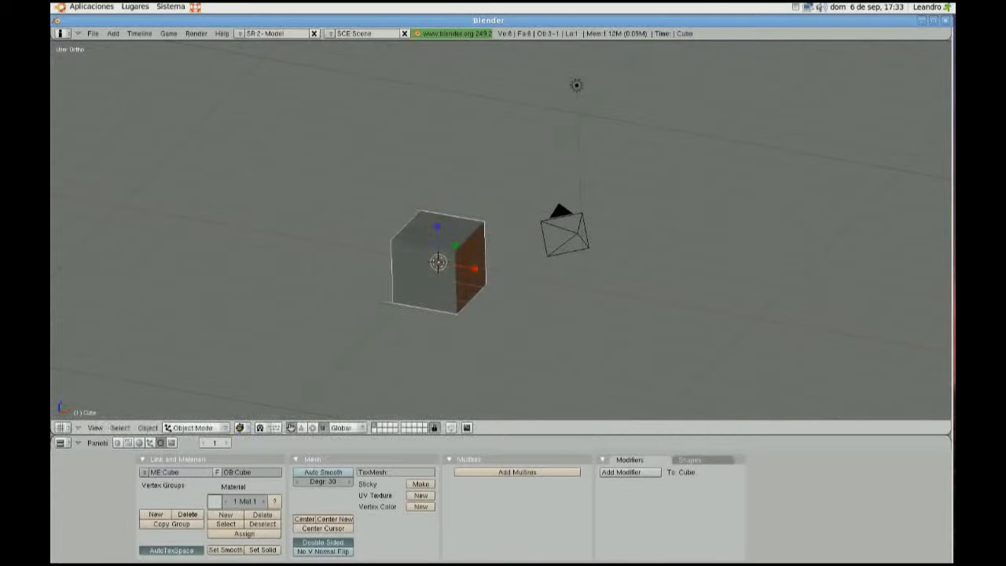
click(312, 428)
click(301, 428)
click(312, 428)
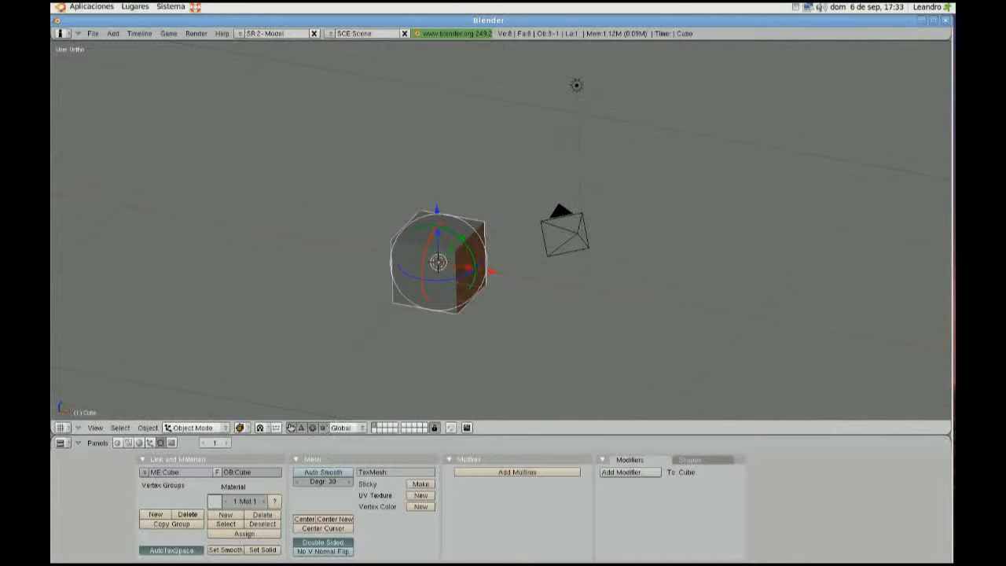
Try rotating the cube with two different rings of the combined manipulator, and undo the rotations
drag(484, 254, 471, 279)
drag(428, 243, 505, 274)
key(ctrl+z)
key(ctrl+z)
key(ctrl+z)
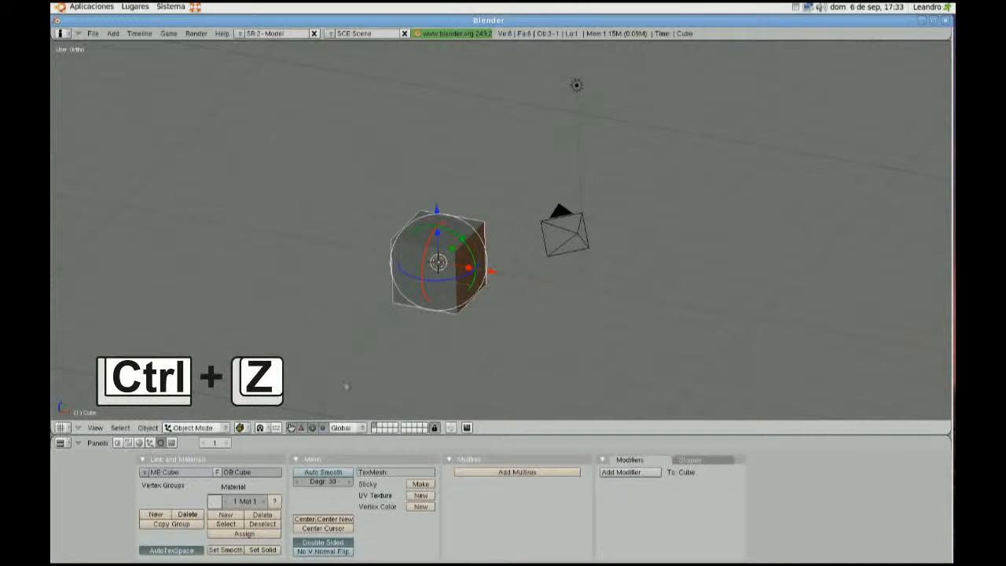
Try rotating the cube about the Z axis and moving it along X, undoing each change
mouse_move(464, 278)
mouse_down()
mouse_move(446, 267)
mouse_move(454, 285)
mouse_up()
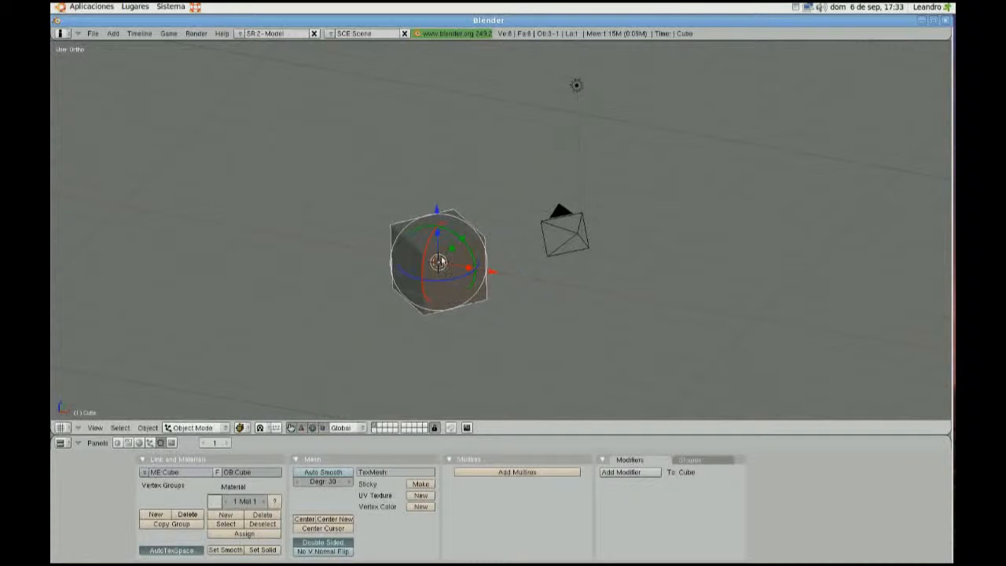
key(ctrl+z)
drag(495, 275, 559, 289)
key(ctrl+z)
Change the transform orientation and try transforming the cube with the manipulator handles, undoing each attempt
click(340, 427)
click(350, 403)
drag(466, 287, 554, 360)
key(ctrl+z)
drag(492, 253, 628, 208)
key(ctrl+z)
Set the transform orientation to Global and show only the translate manipulator
click(340, 427)
click(346, 385)
click(301, 428)
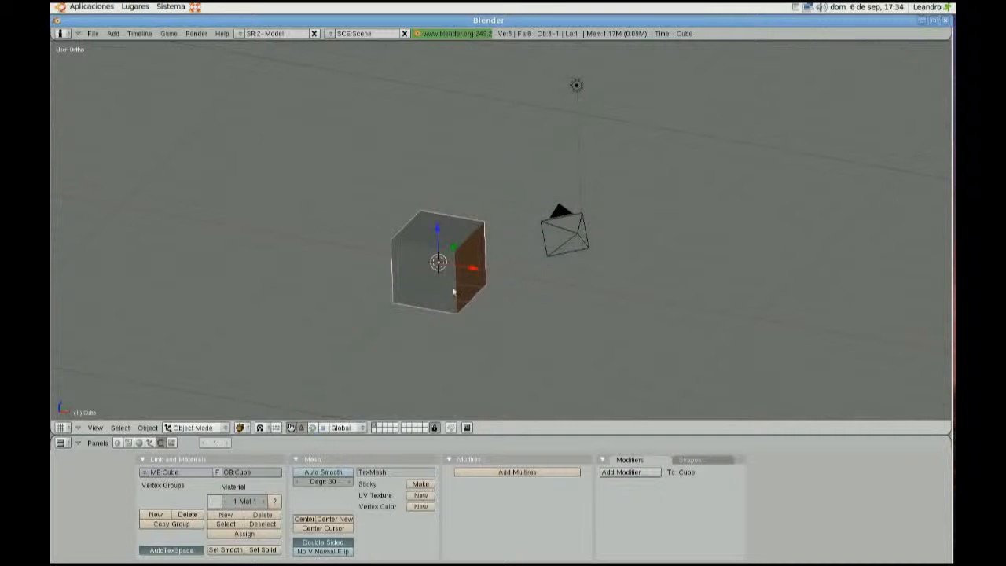
Try moving and then rotating the cube freely without the manipulator, and undo the rotation
key(g)
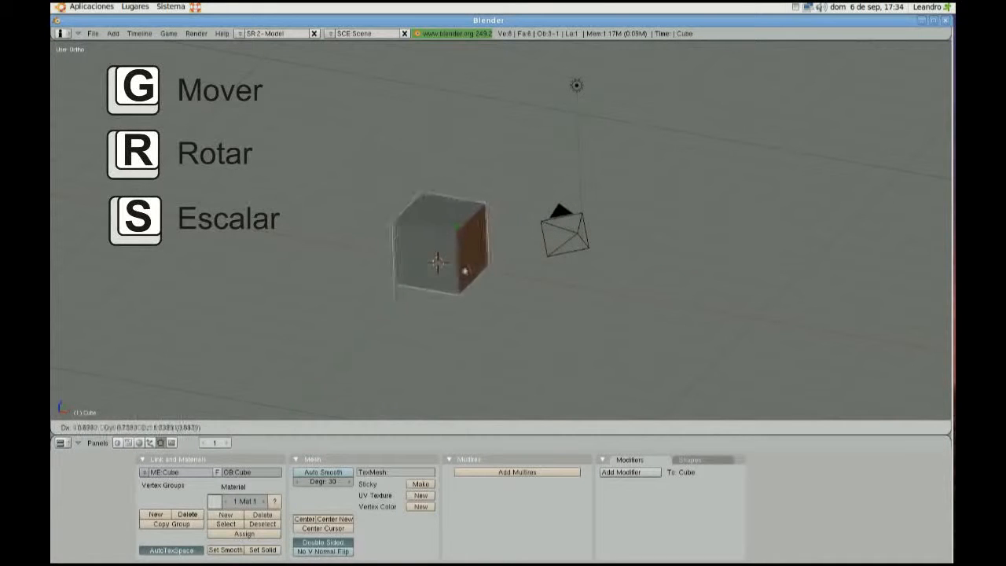
click(452, 281)
key(r)
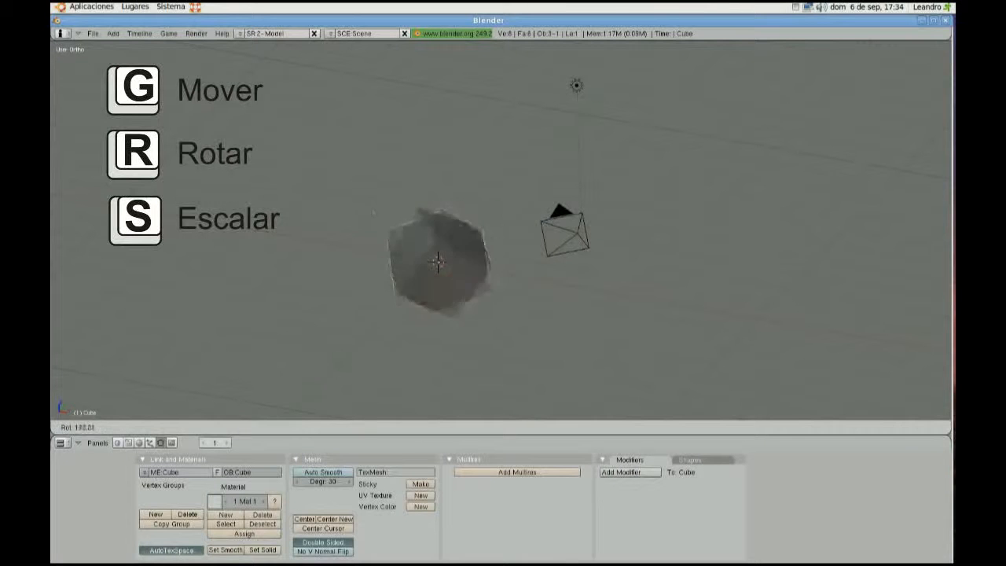
key(ctrl+z)
Try scaling the cube and cancel it, then try moving the cube towards the camera object and undo the move
key(s)
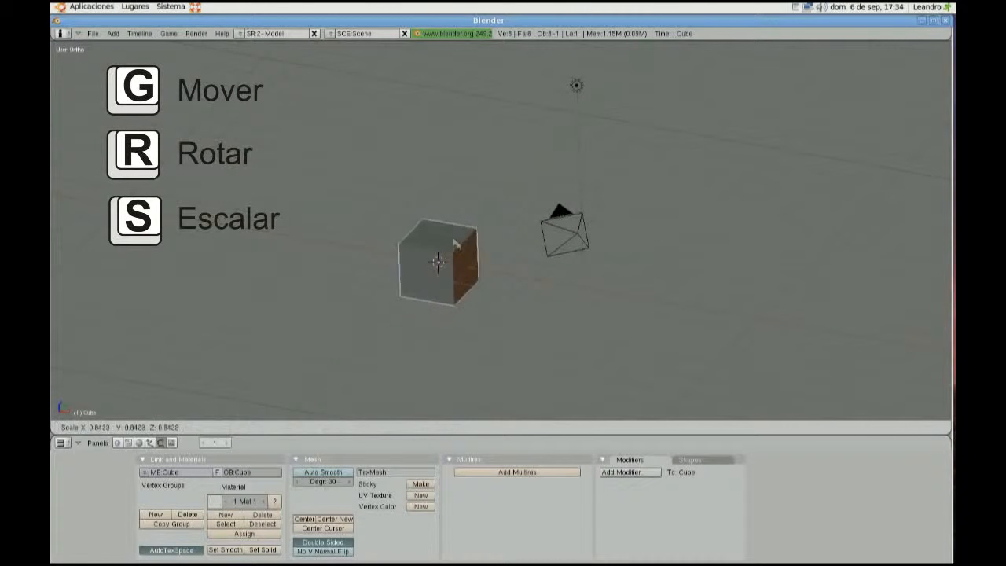
key(Escape)
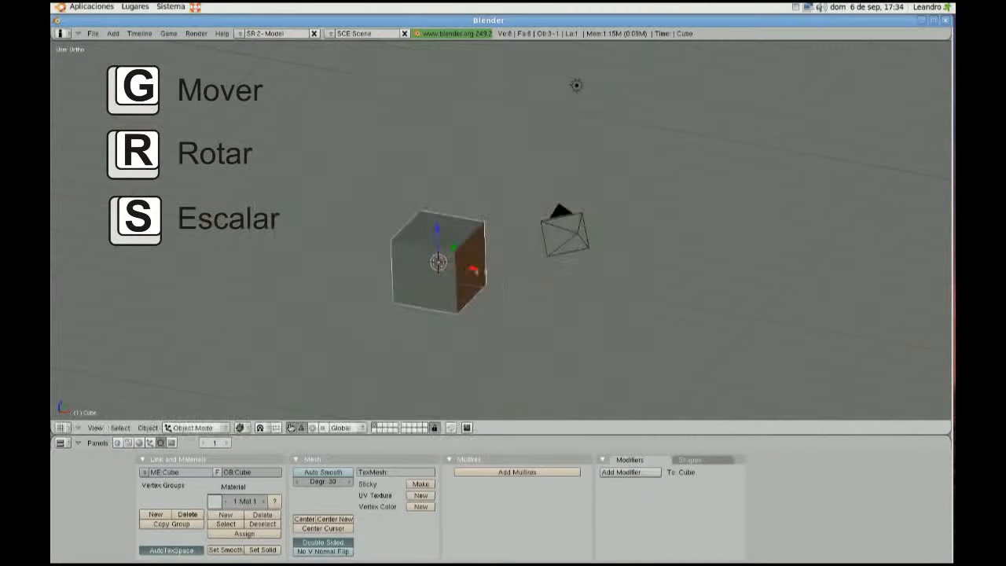
key(g)
click(592, 319)
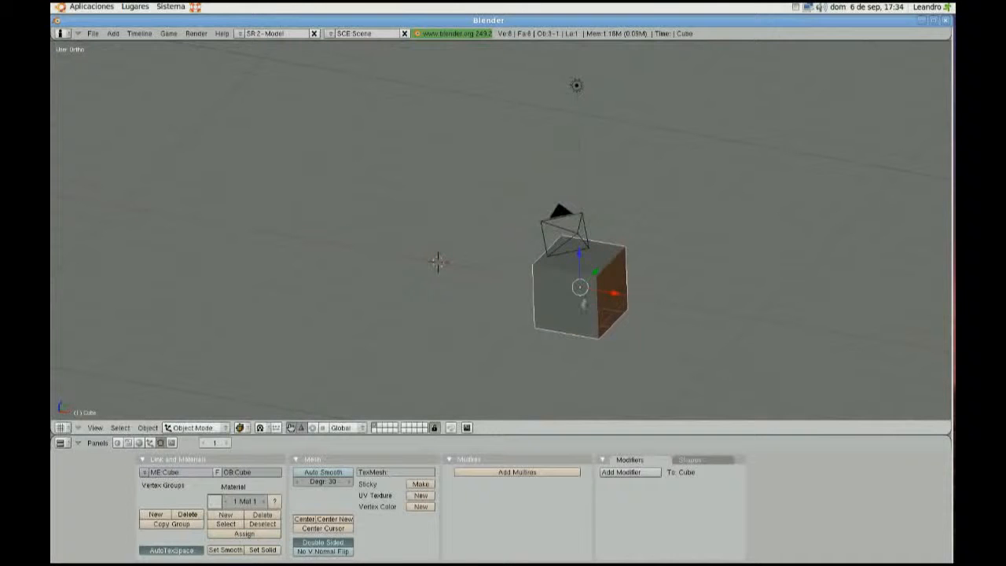
key(ctrl+z)
Try moving the cube freely again, once accepting and undoing the move and once cancelling it mid-transform
key(g)
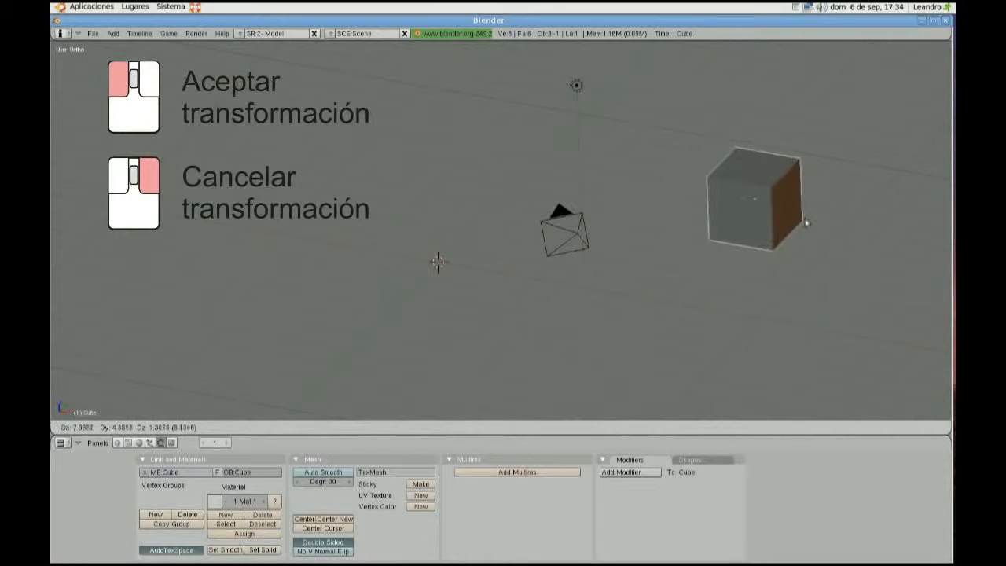
click(803, 217)
key(ctrl+z)
key(g)
right_click(662, 218)
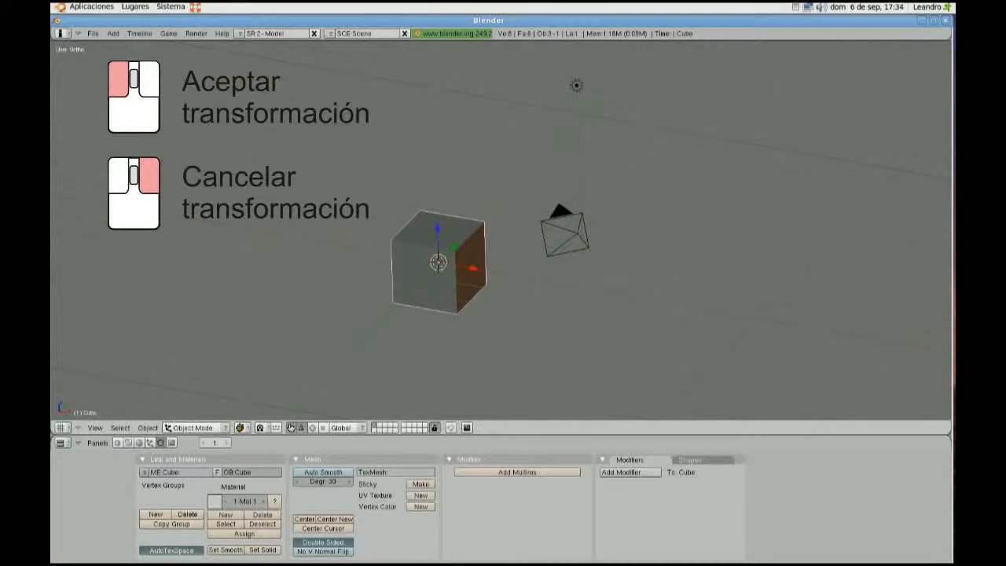
Try scaling the cube uniformly, once accepting and undoing the scale and once cancelling it mid-transform
key(s)
click(773, 217)
key(ctrl+z)
key(s)
right_click(886, 212)
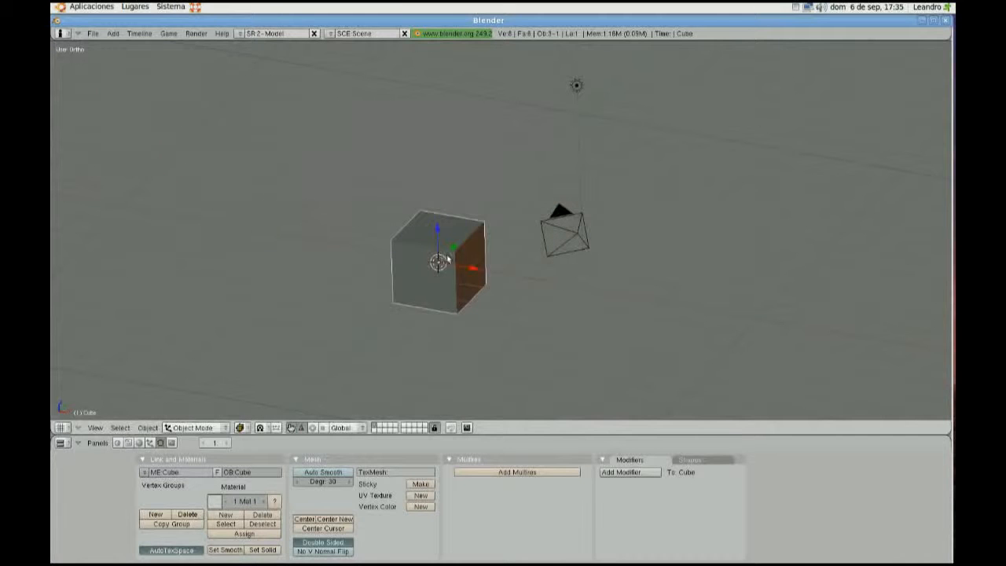
Set the transform orientation to Local, and try moving the cube with an axis constraint before cancelling the move
click(341, 428)
key(g)
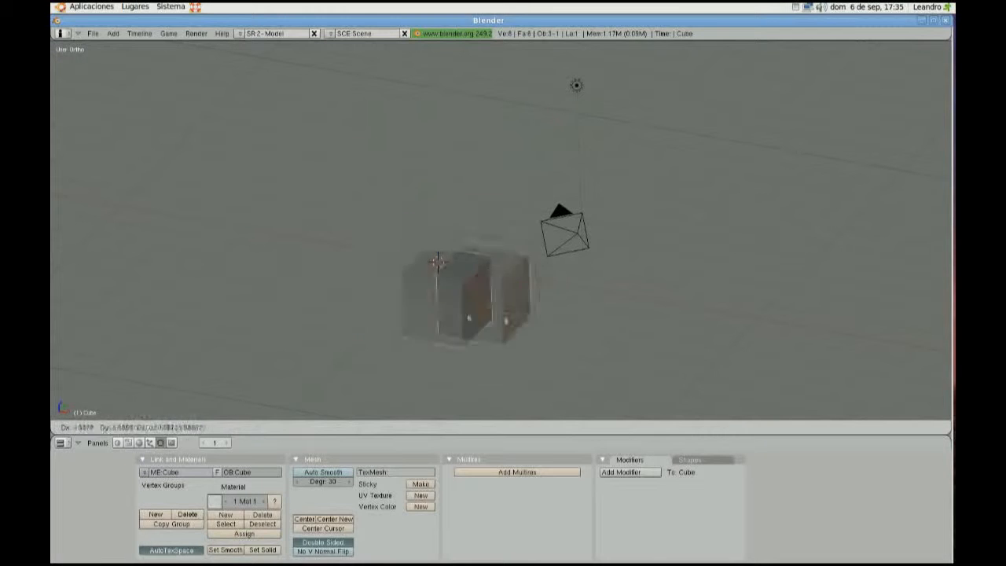
middle_click(504, 279)
middle_drag(504, 278, 440, 197)
key(Escape)
middle_drag(485, 251, 500, 206)
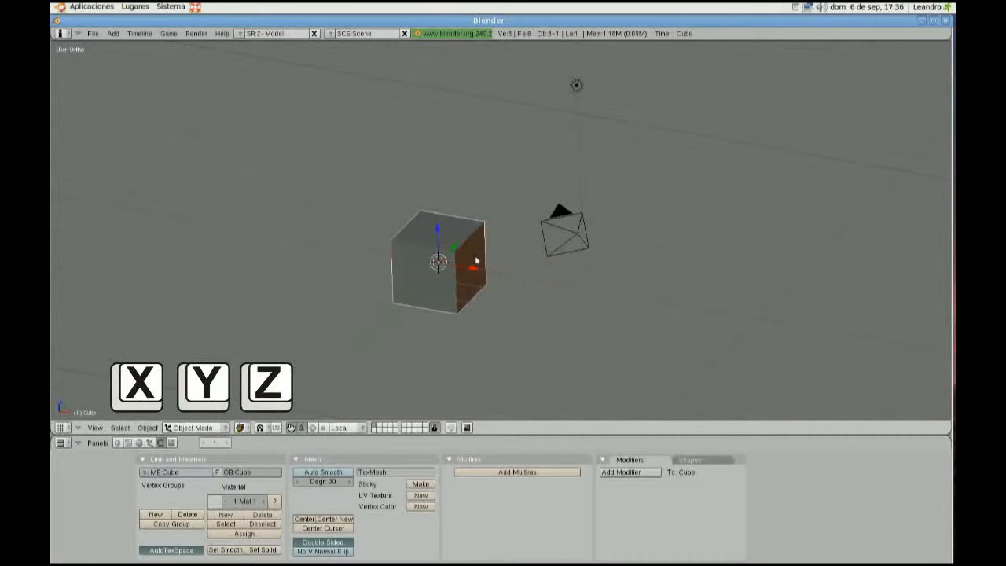
Try moving the cube along the global X axis and cancel the move
key(g)
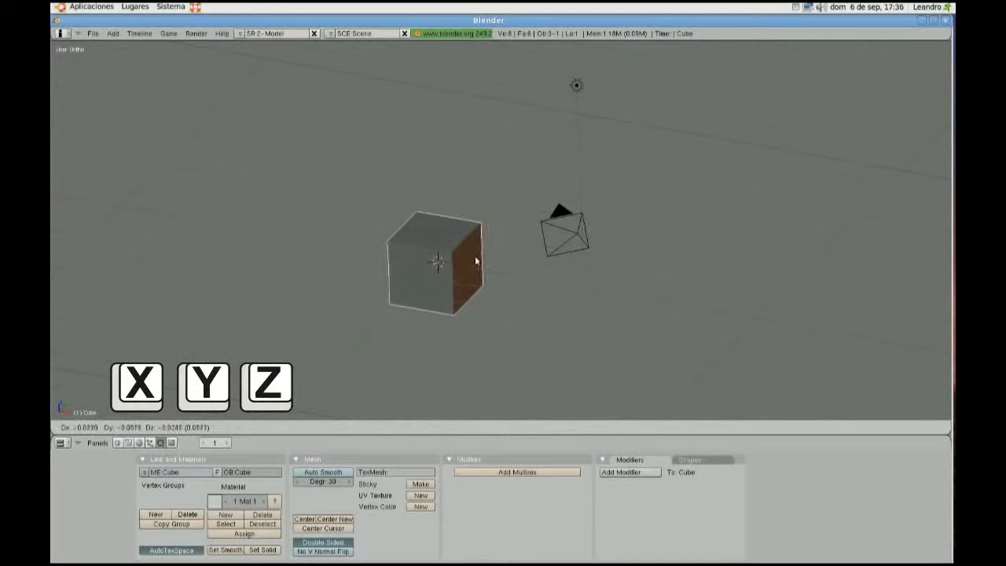
key(x)
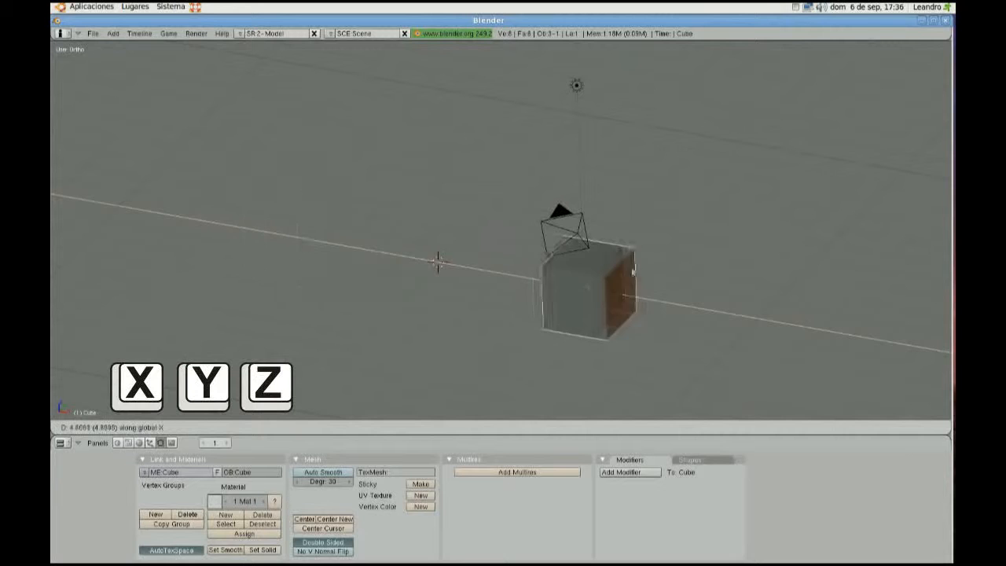
key(Escape)
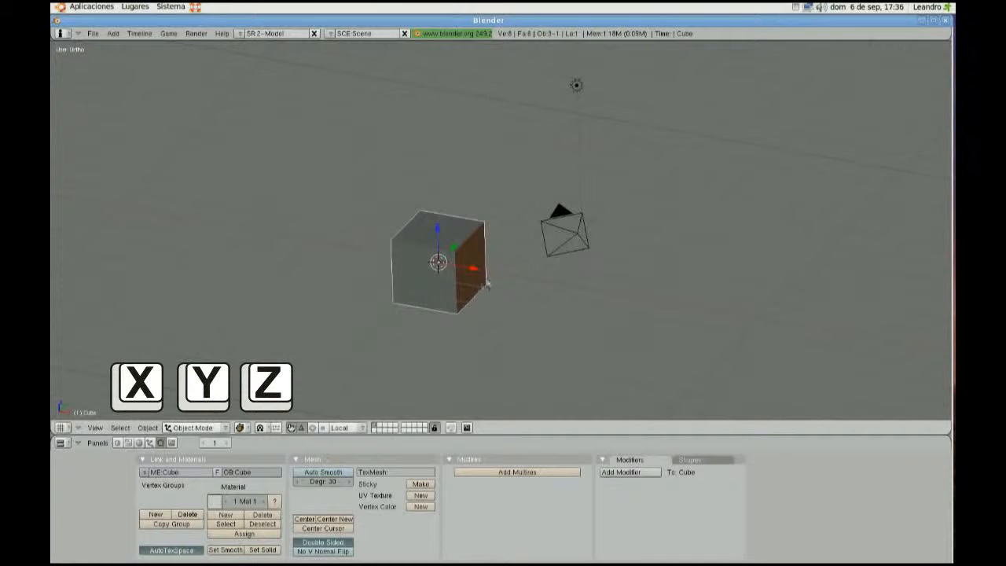
Rotate the cube about the global Z axis, then try moving the rotated cube along the global X axis
key(r)
key(z)
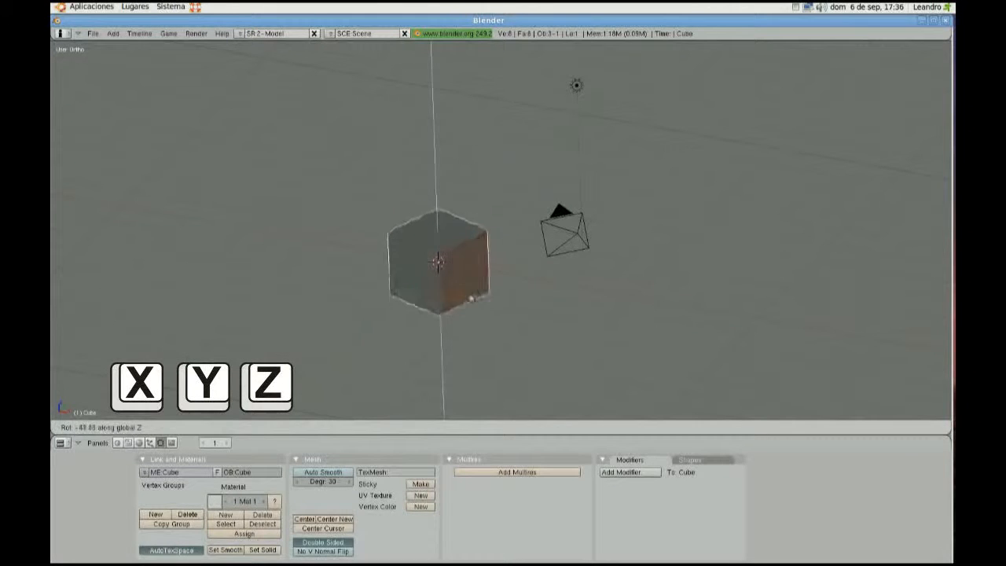
click(466, 311)
key(g)
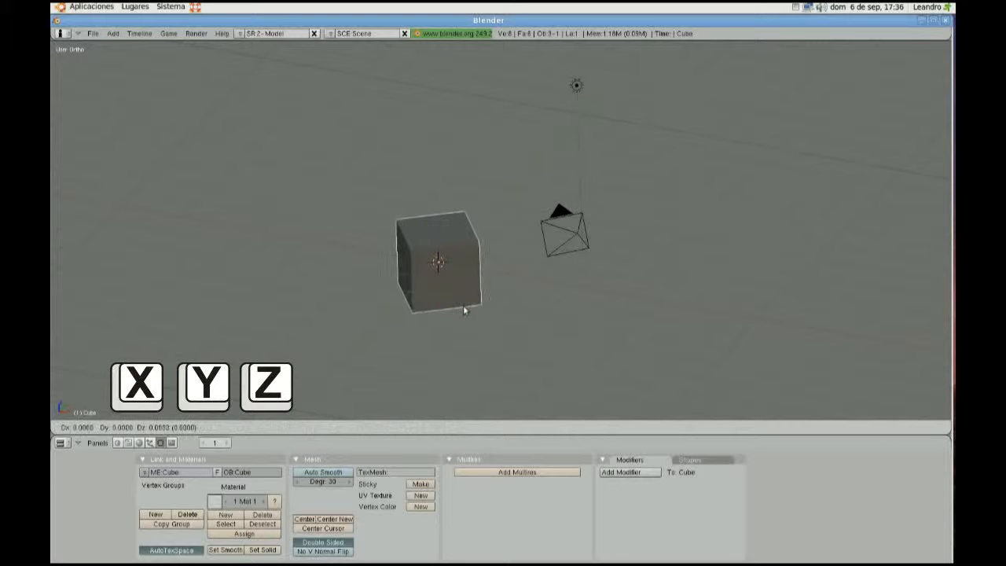
key(x)
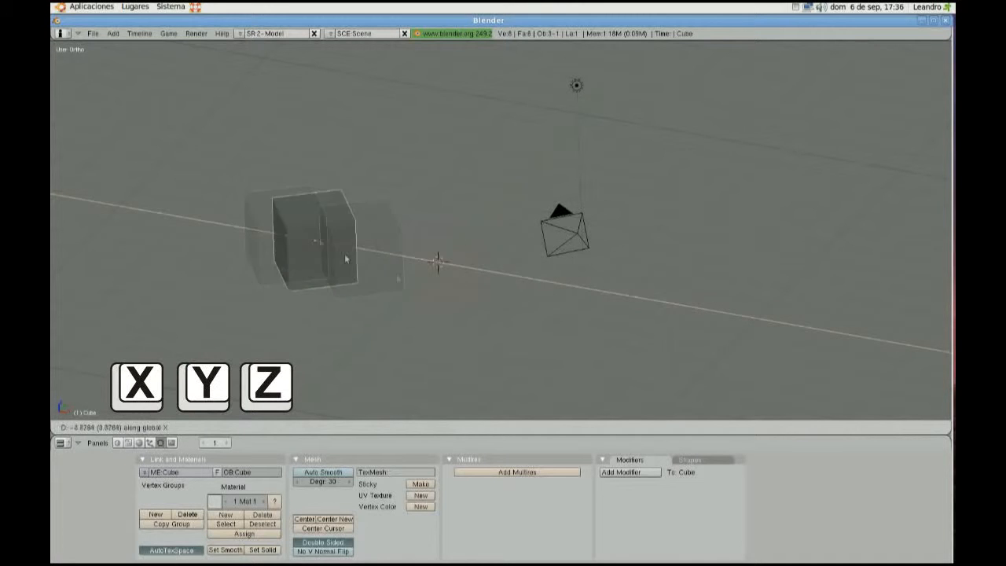
click(438, 263)
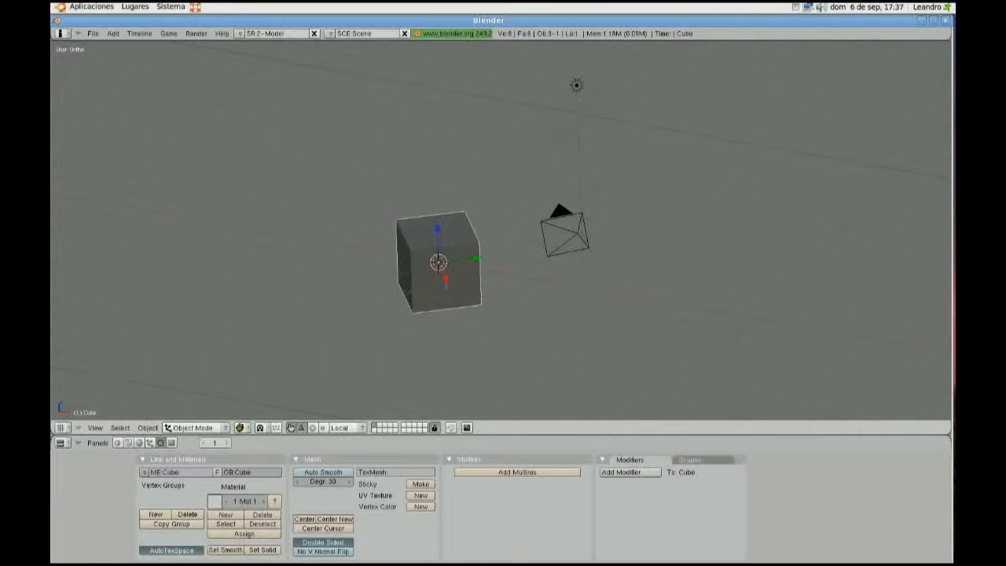
Try moving the rotated cube along global X, switch the constraint to its local X axis, and cancel
key(g)
key(x)
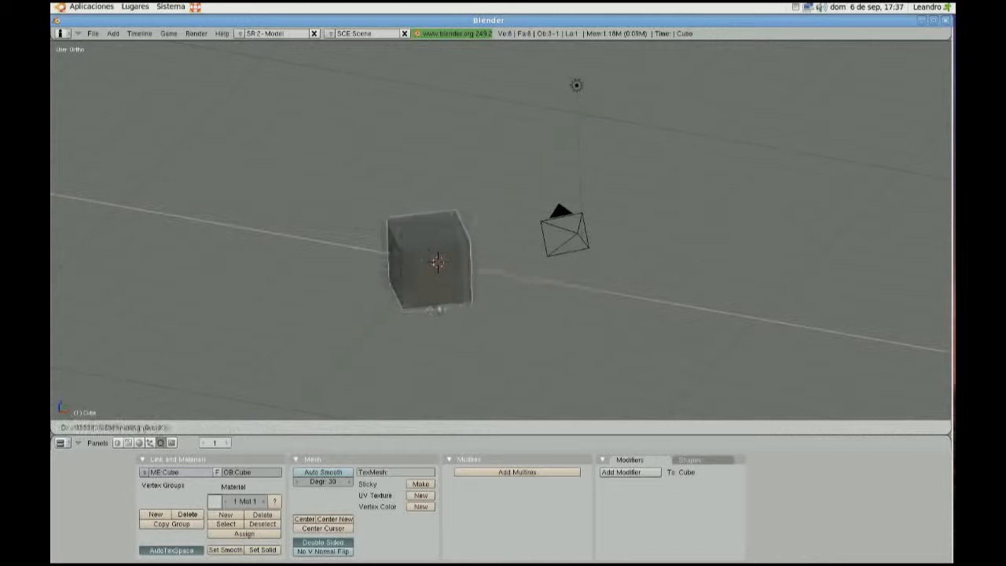
key(x)
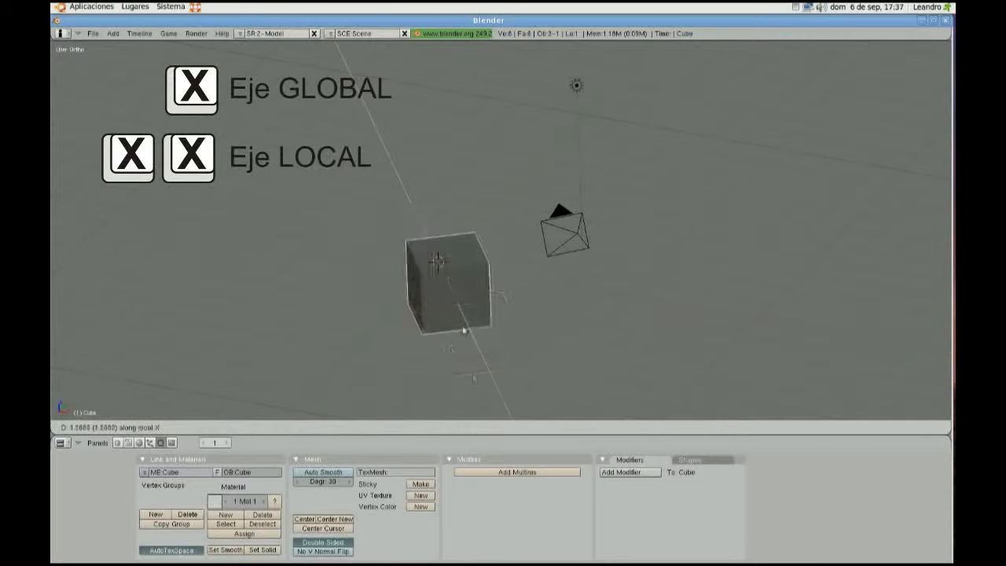
key(Escape)
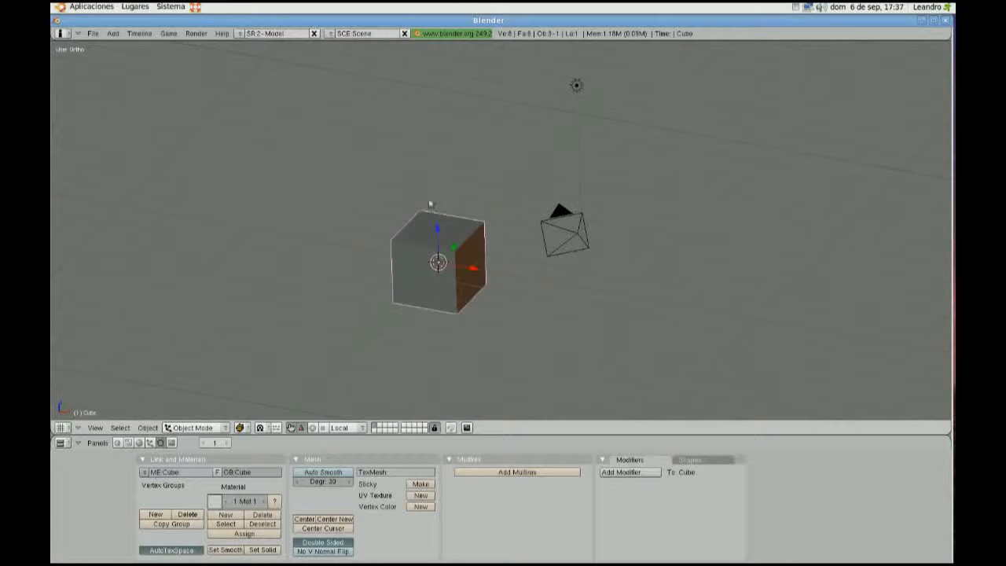
Try moving the cube freely by the centre of the translate manipulator, and undo the move
drag(438, 262, 634, 148)
middle_drag(541, 271, 676, 173)
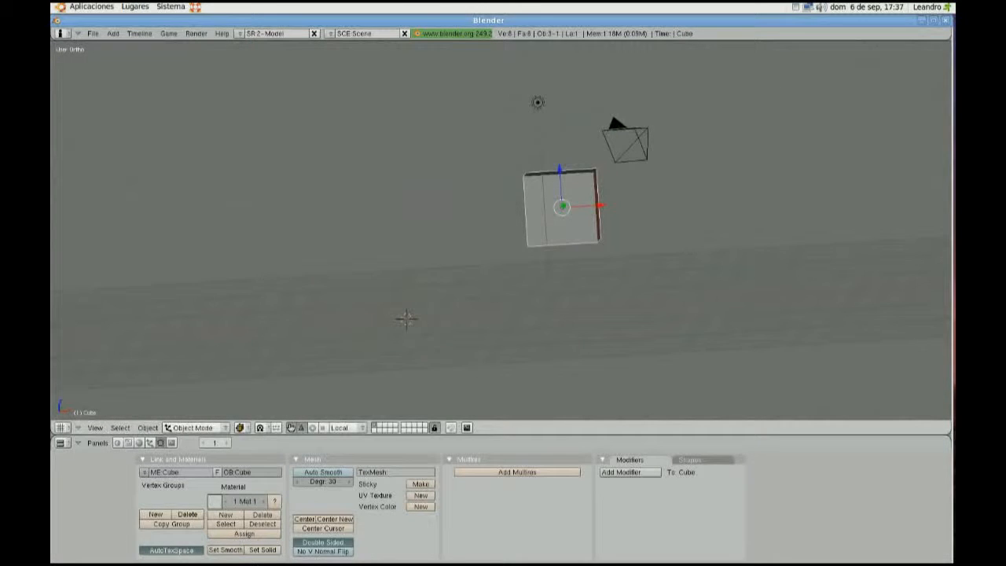
key(ctrl+z)
middle_drag(535, 185, 511, 318)
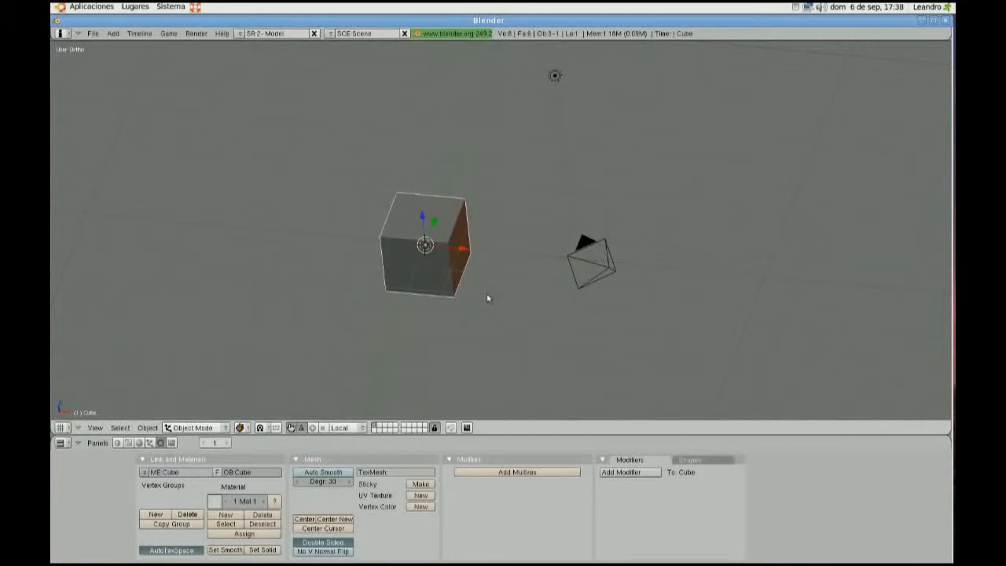
Move the cube along the X axis and along the Y axis, then clear its location
key(g)
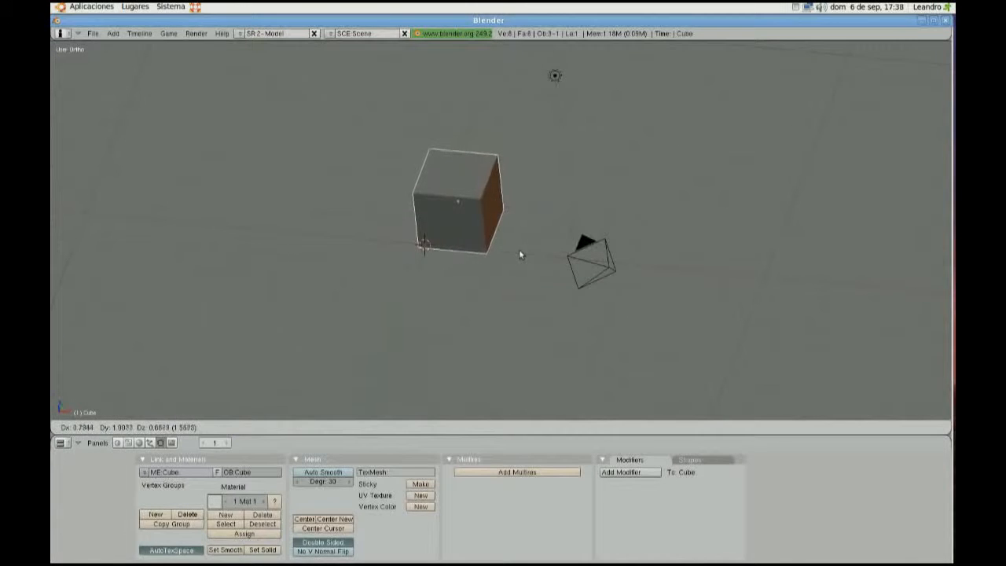
key(x)
click(677, 288)
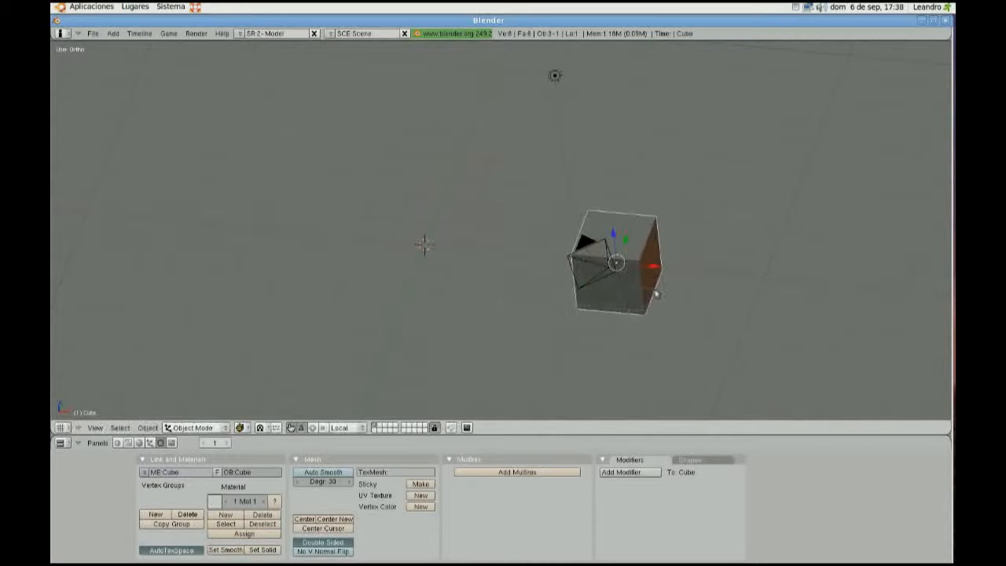
key(g)
key(y)
click(678, 179)
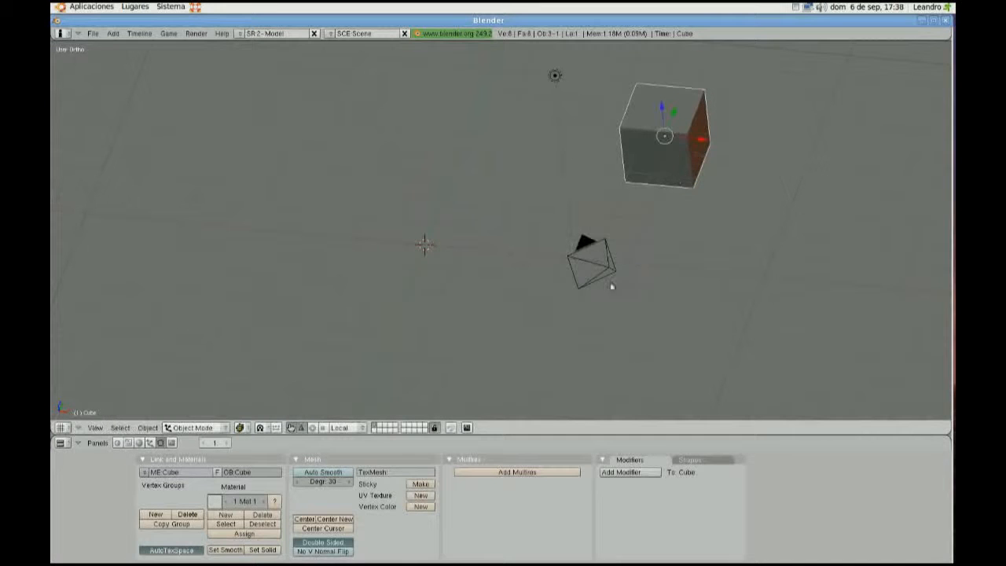
key(alt+g)
Try moving the cube within the XY plane by locking the global Z axis
key(g)
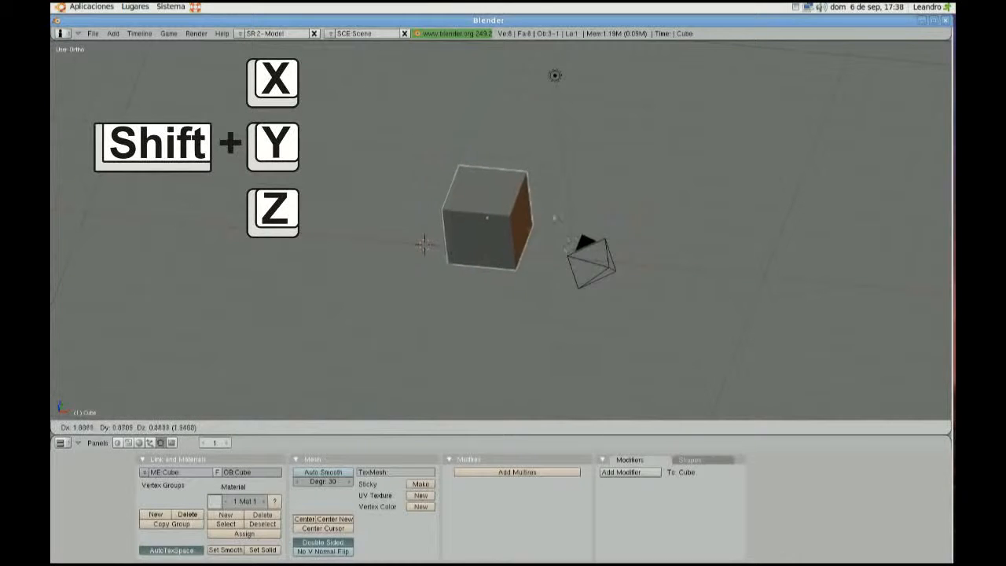
key(shift+z)
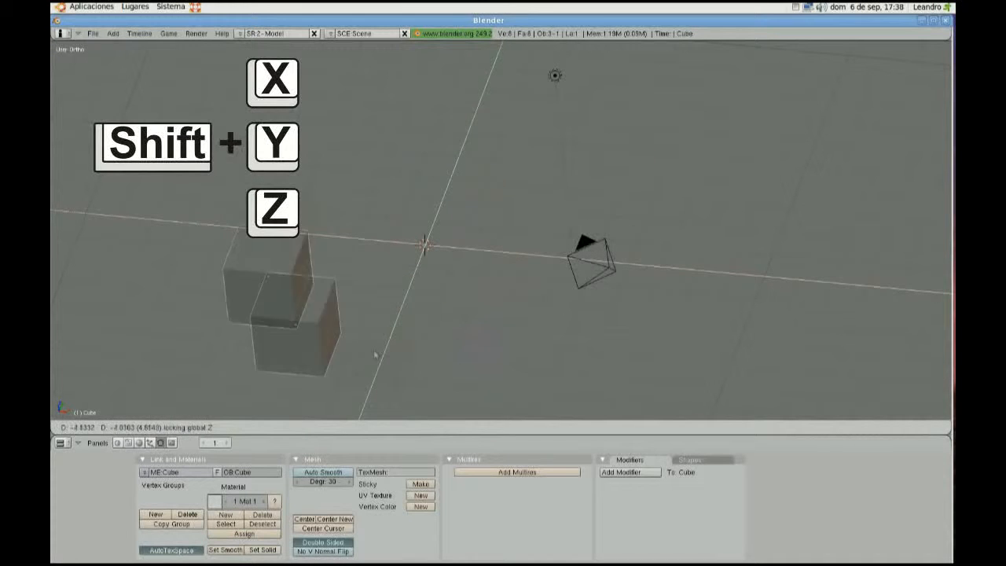
click(653, 141)
middle_drag(653, 142, 558, 289)
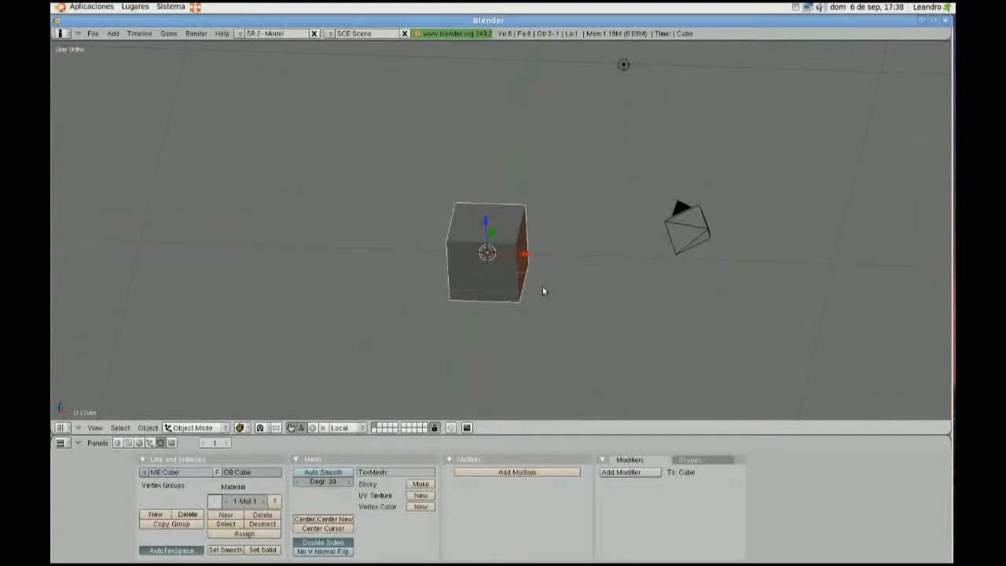
Show the cube's Transform Properties, try changing its X rotation to about 158 degrees, and undo the change
key(n)
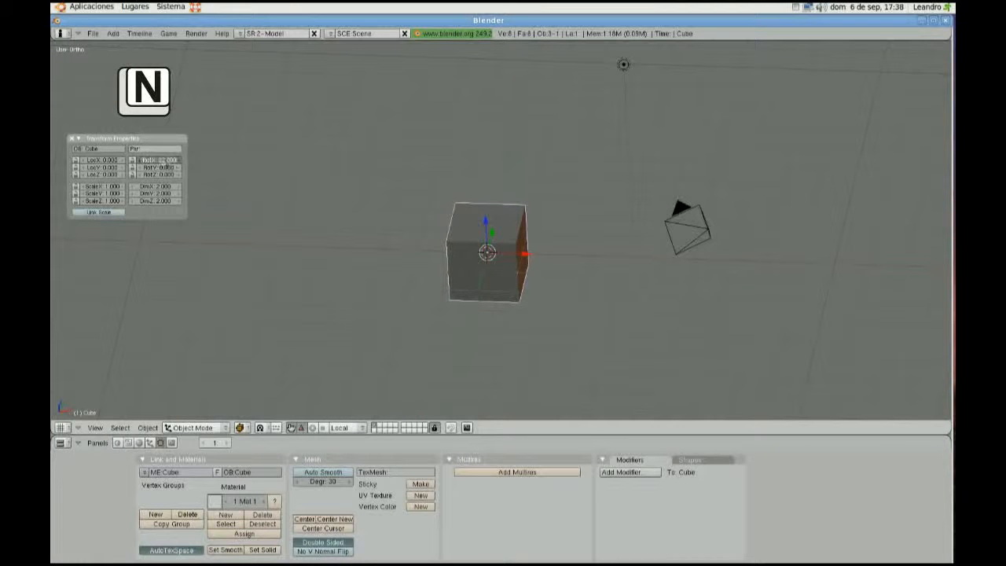
drag(173, 168, 170, 172)
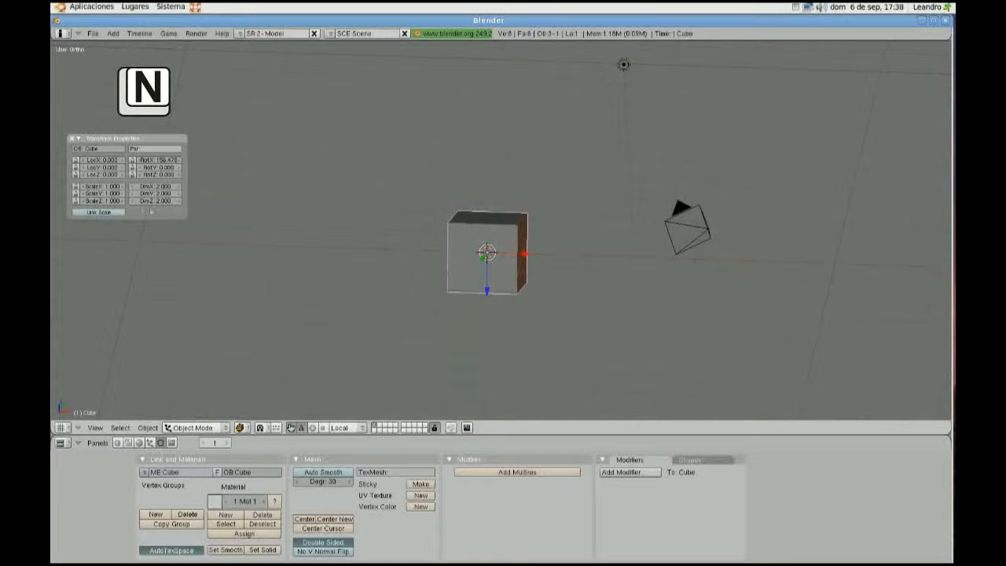
key(ctrl+z)
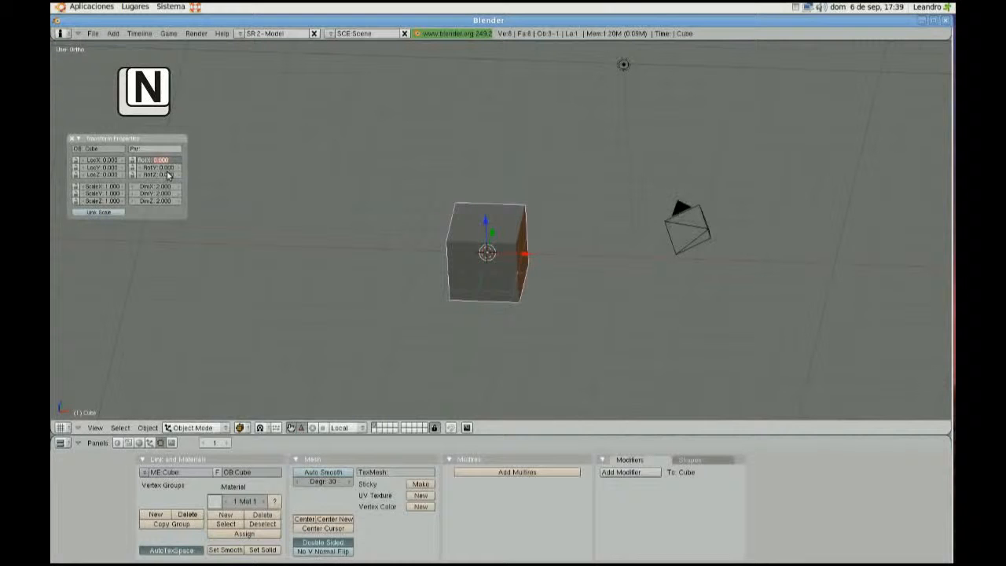
key(Return)
key(ctrl+z)
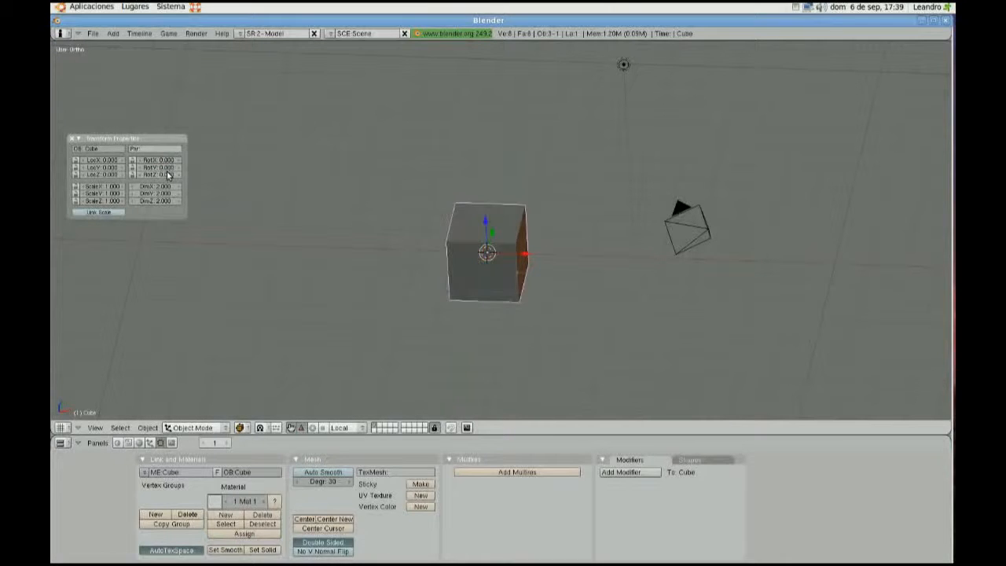
Set the cube's X location to -1, try changing its Y location stepwise, and reset the location to the origin
click(90, 160)
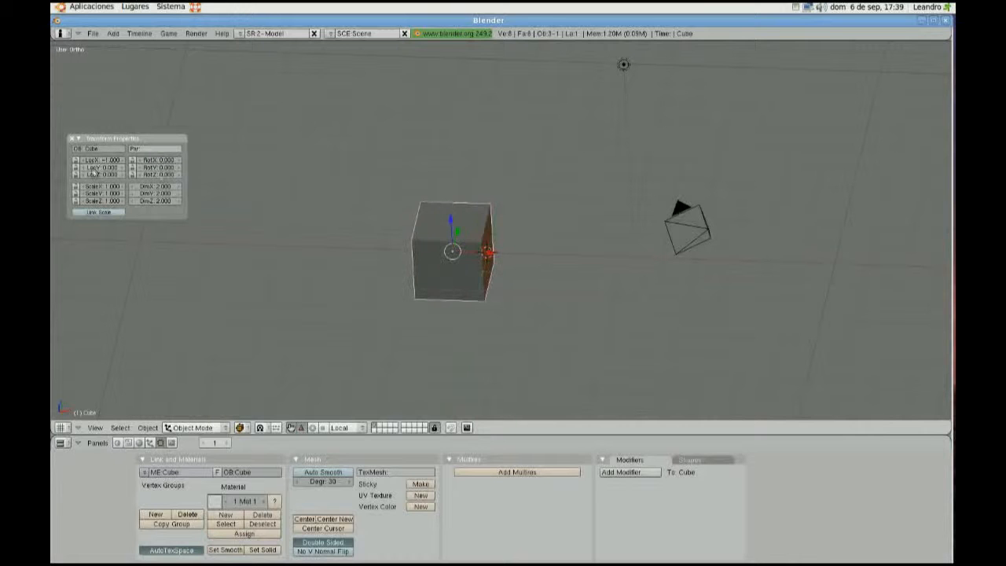
click(85, 168)
click(85, 168)
click(85, 168)
key(ctrl+z)
key(alt+g)
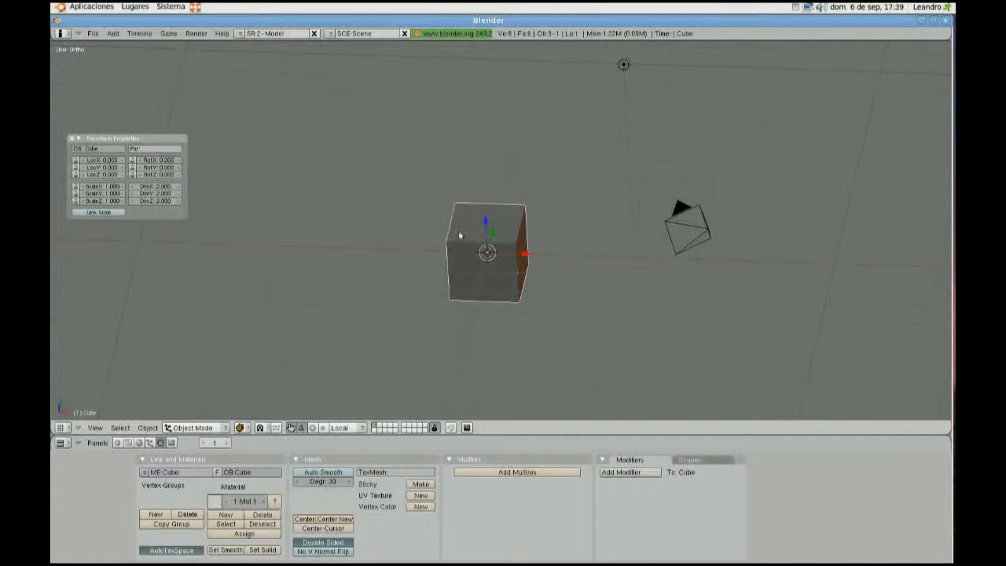
Try rotating the cube about the global Z axis and cancel the rotation
key(r)
key(z)
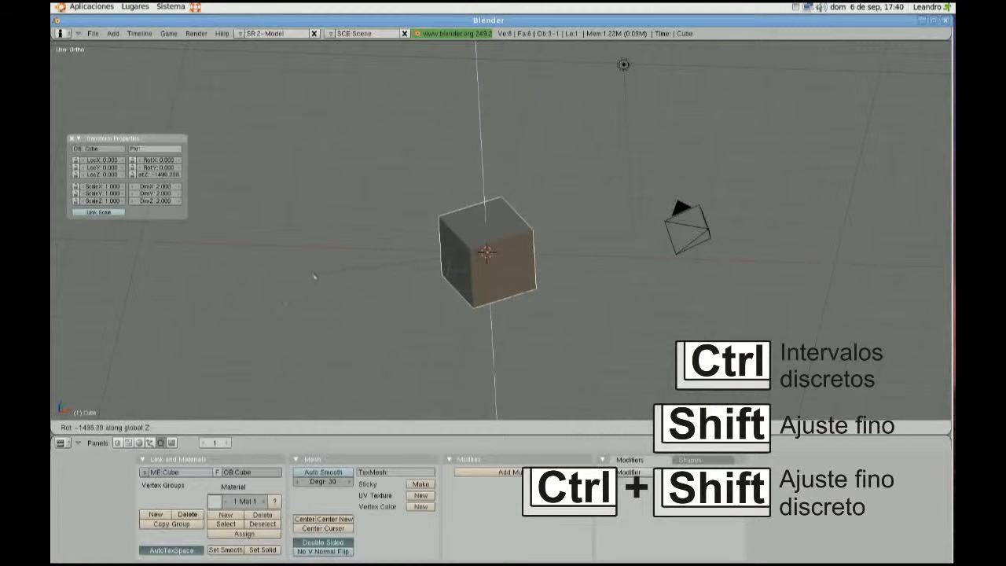
key(Escape)
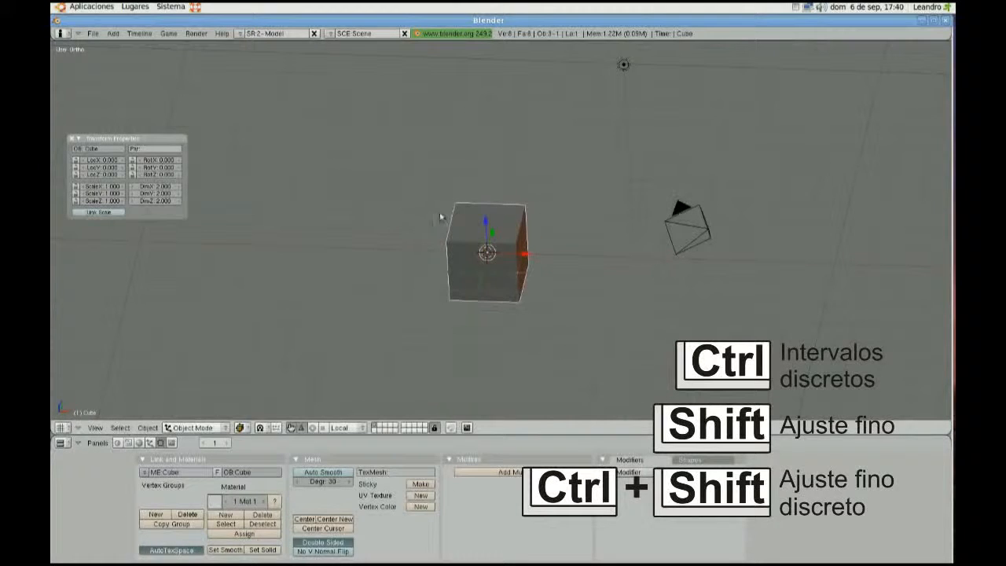
Try moving the cube in discrete increments and cancel the move
key(g)
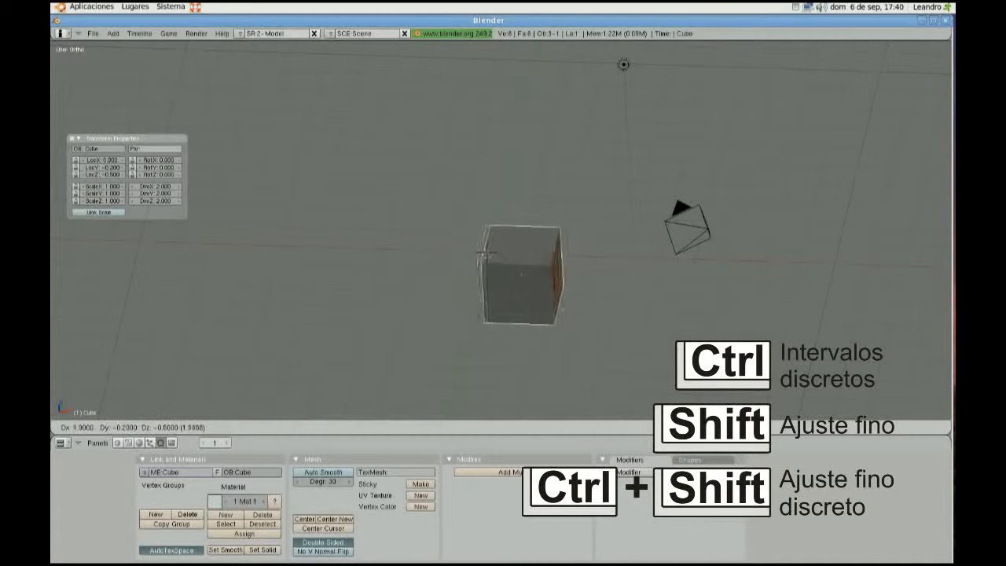
key(Escape)
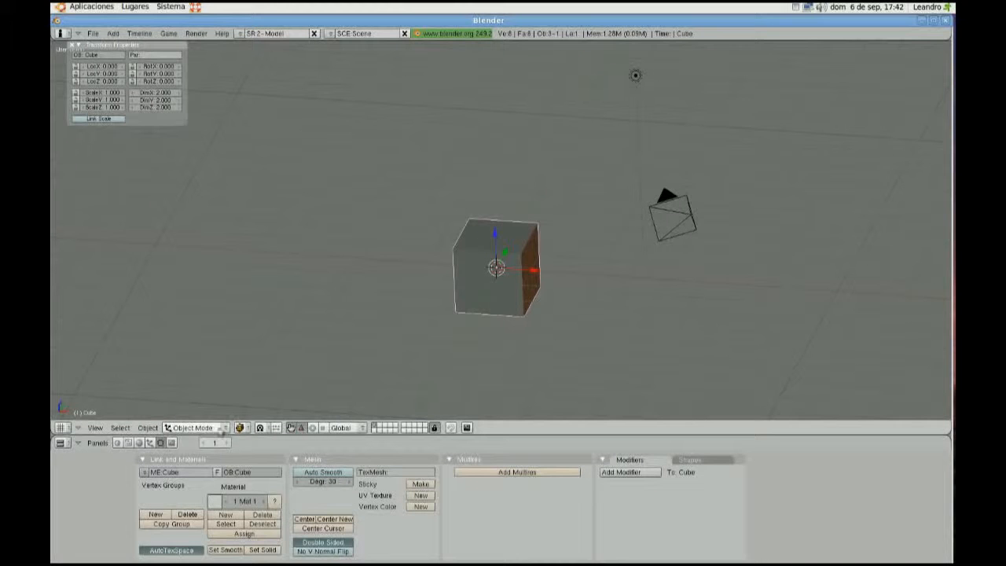
Put the cube into Edit Mode, try moving the front right vertex of its top face, and undo the move
click(206, 427)
click(210, 410)
right_click(521, 258)
drag(559, 258, 584, 306)
key(ctrl+z)
key(ctrl+z)
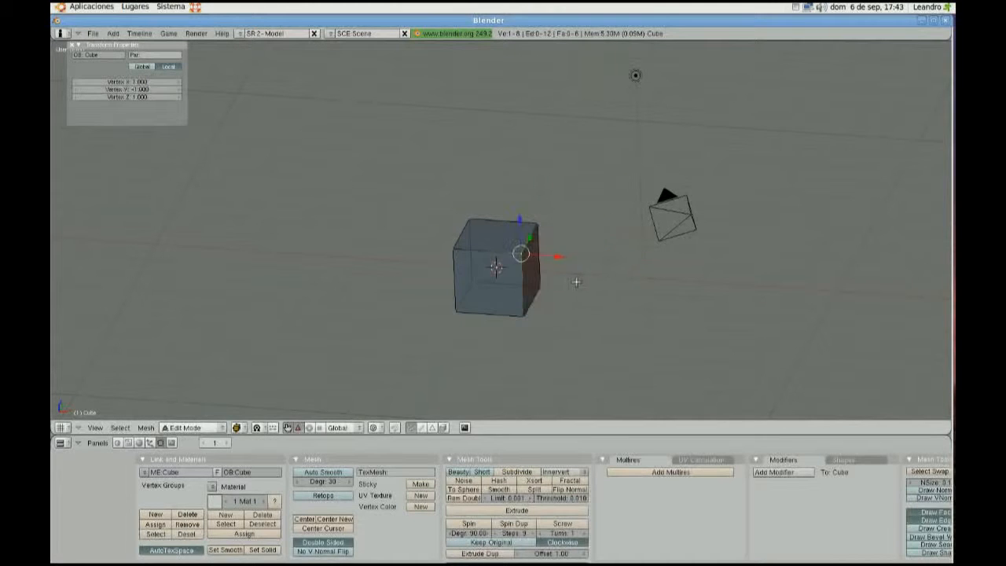
Toggle the selection of all the cube's vertices, leave them deselected, and return to Object Mode
key(a)
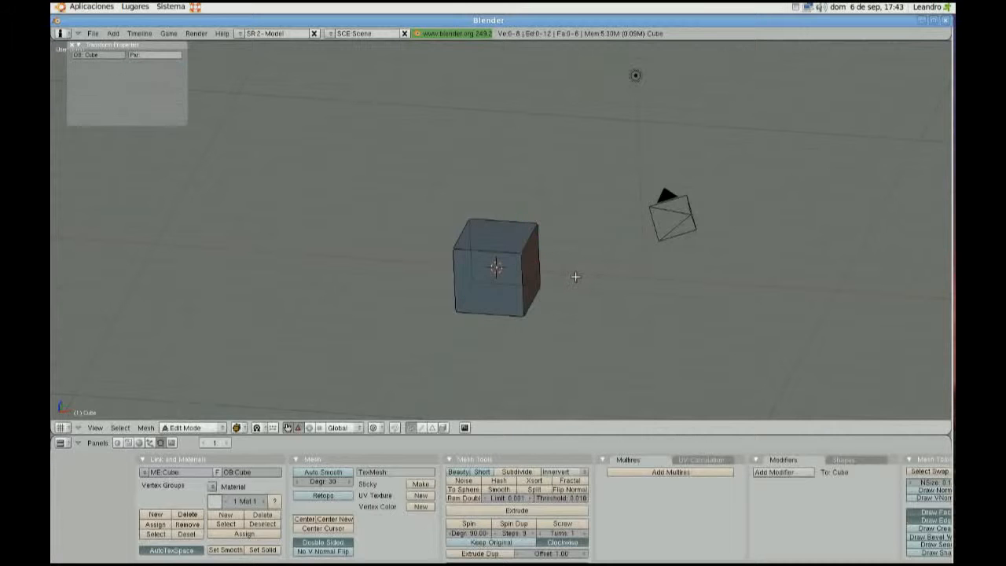
key(a)
key(a)
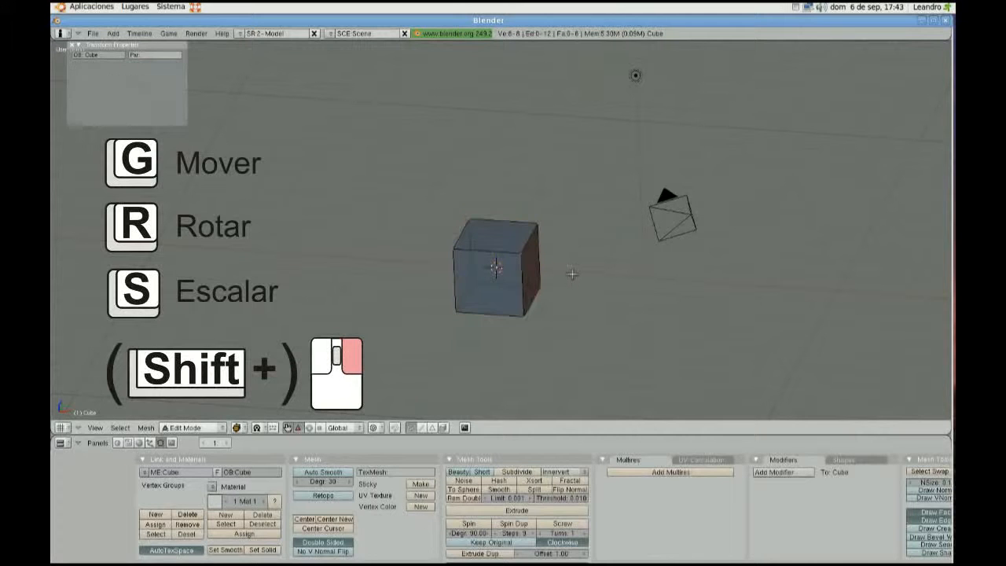
click(196, 427)
click(208, 417)
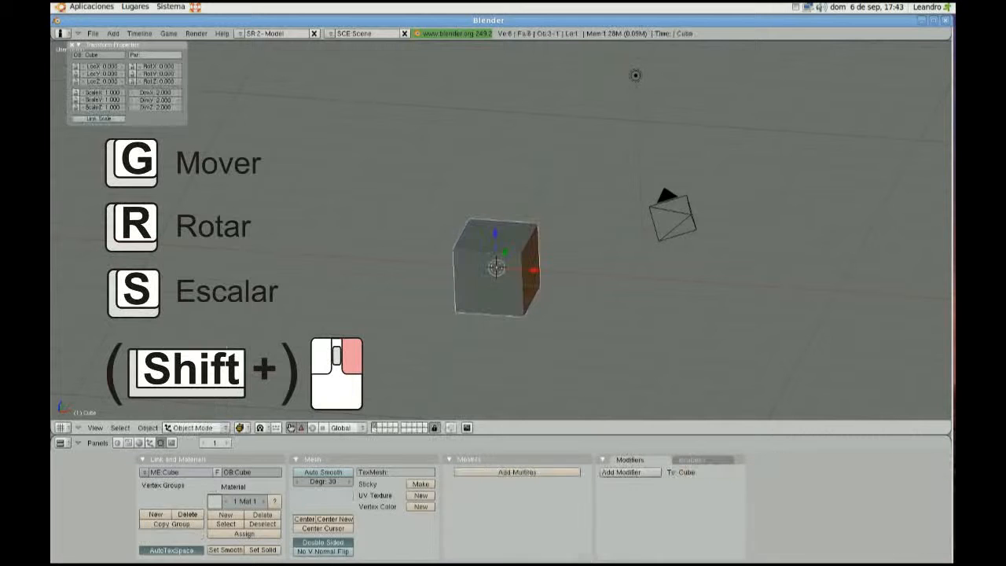
Toggle the cube between Object Mode and Edit Mode, ending in Edit Mode
key(Tab)
key(Tab)
key(Tab)
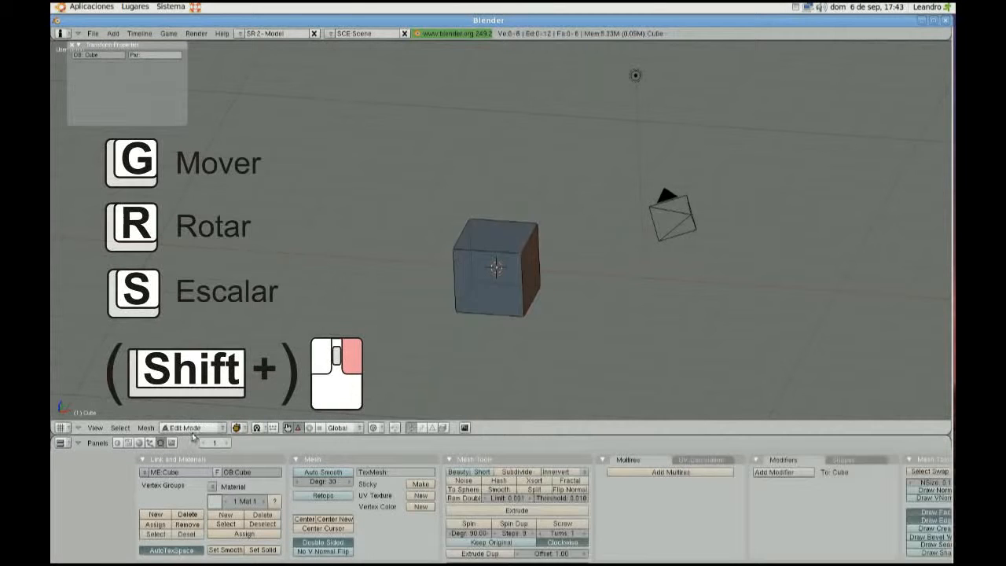
key(Tab)
key(Tab)
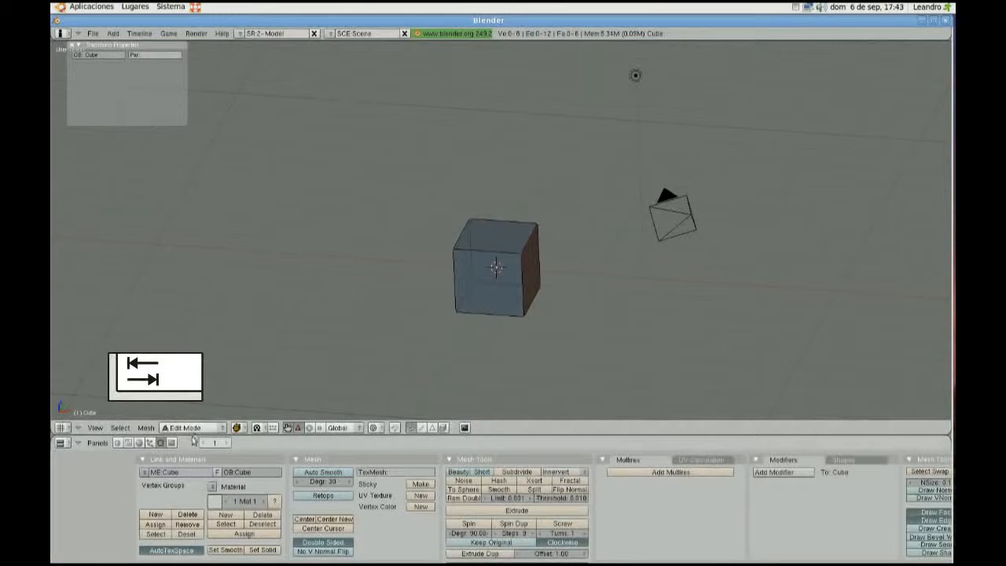
Select the two vertices of the cube's upper front edge, toggle between Object Mode and Edit Mode, and clear the selection
right_click(450, 252)
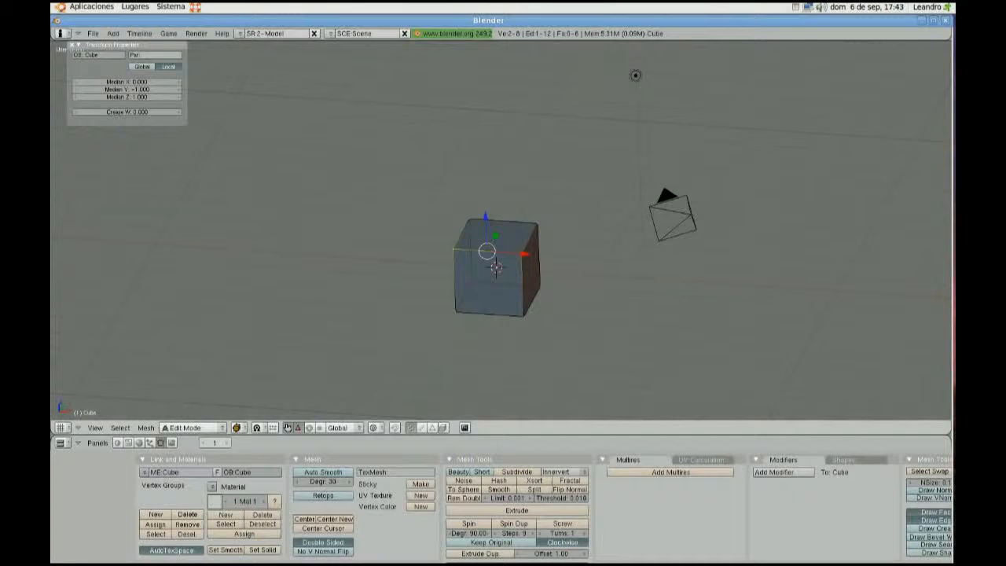
key(Tab)
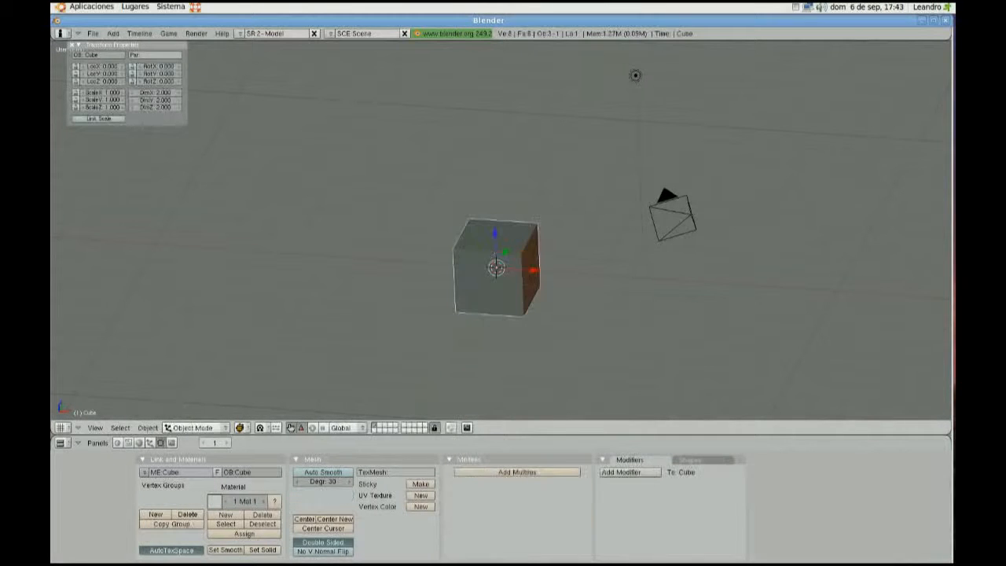
key(Tab)
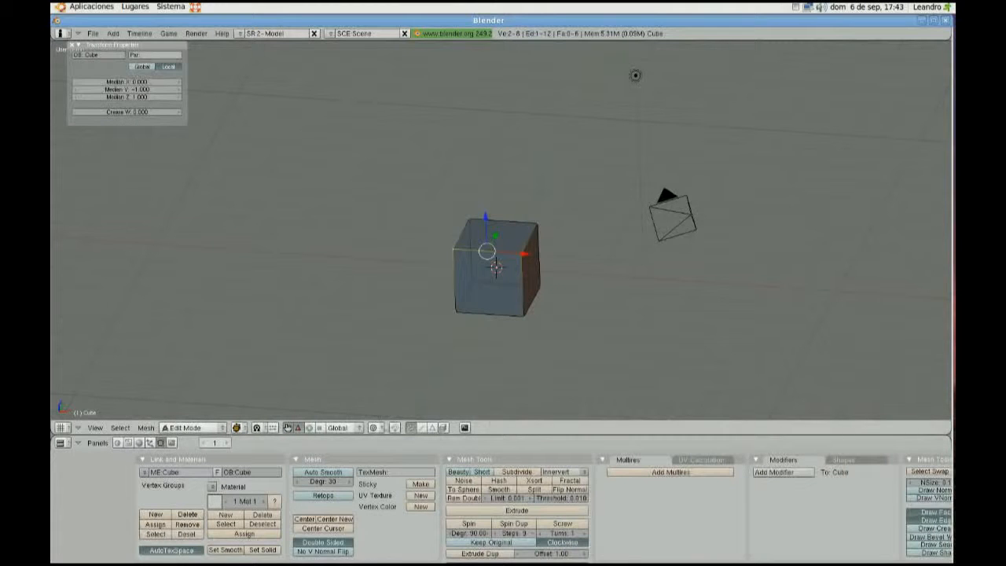
key(Tab)
key(Tab)
key(a)
Switch to edge selection and select several of the cube's top edges one by one, ending with the lower front edge
click(421, 428)
right_click(485, 255)
right_click(533, 239)
right_click(503, 222)
right_click(462, 235)
right_click(472, 315)
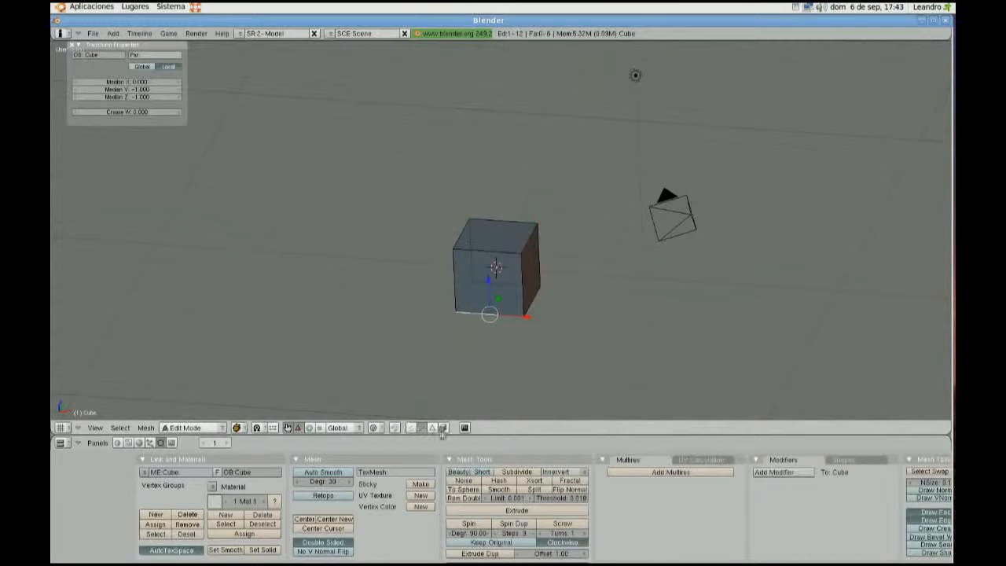
Switch to face selection, select the cube's side, front and top faces one at a time, and clear the selection
click(433, 428)
right_drag(489, 281, 529, 252)
right_click(492, 303)
right_click(495, 236)
right_click(488, 282)
key(a)
Toggle limiting selection to visible geometry, leave it off, and select the cube's bottom face through the mesh
click(443, 427)
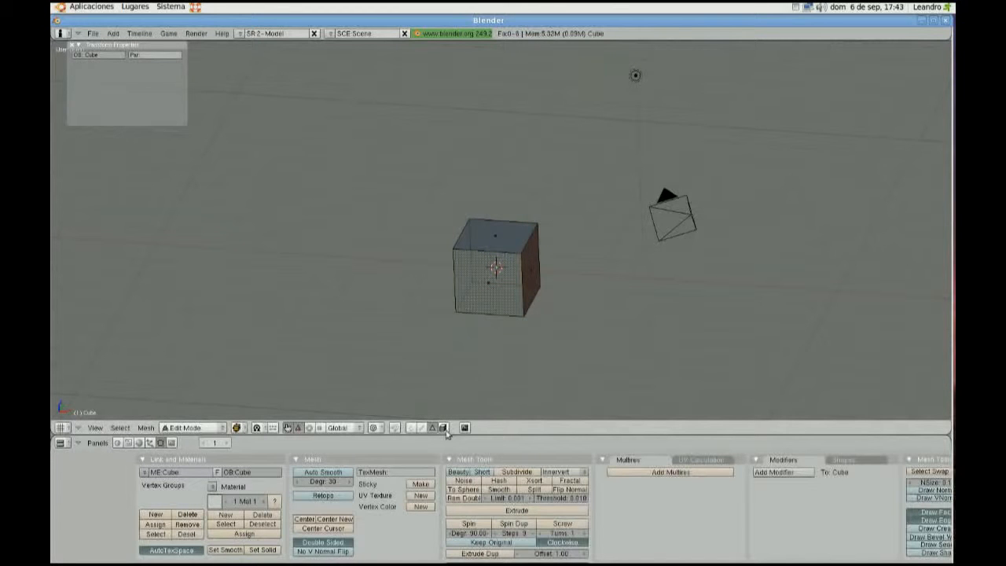
click(444, 428)
click(443, 427)
right_click(498, 298)
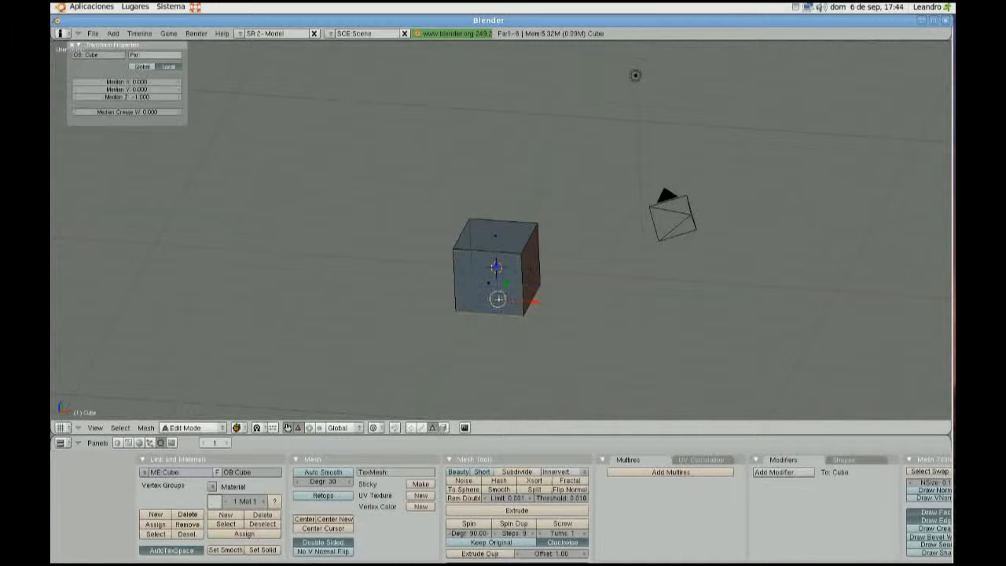
Limit selection to visible geometry, select the cube's front and top faces in turn, and clear the selection
click(444, 429)
key(a)
right_click(489, 284)
right_click(496, 237)
key(a)
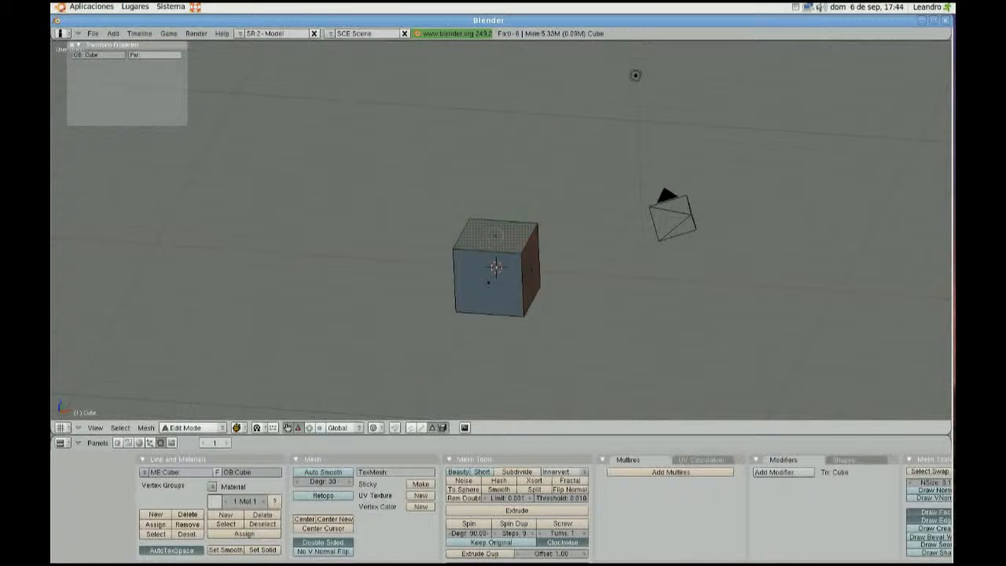
Switch to vertex selection, select the four vertices of the cube's top face together, and clear the selection
click(411, 427)
middle_drag(506, 258, 481, 243)
click(433, 427)
key(a)
click(410, 428)
right_click(456, 242)
shift+right_click(533, 234)
shift+right_drag(519, 258, 510, 253)
right_click(508, 252)
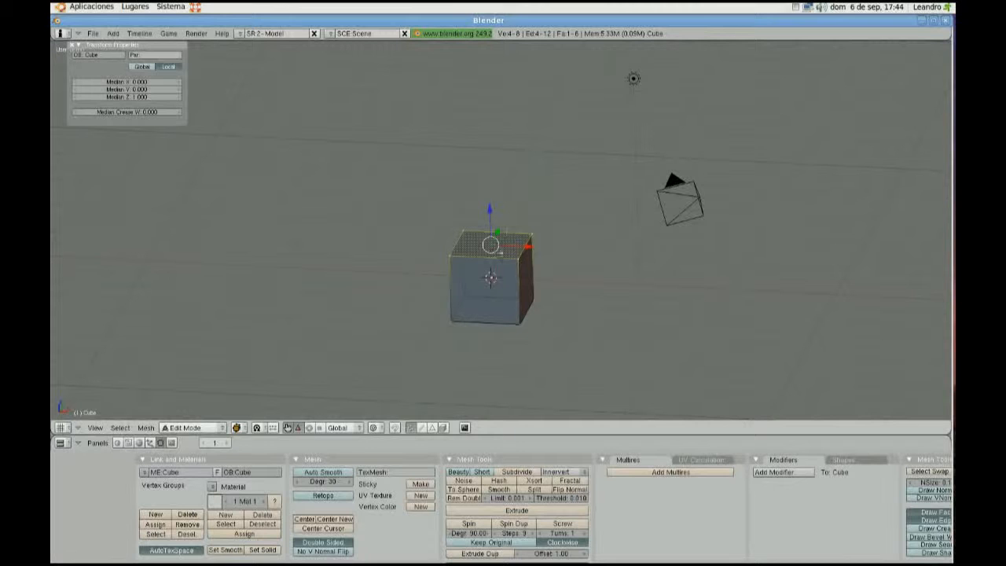
key(a)
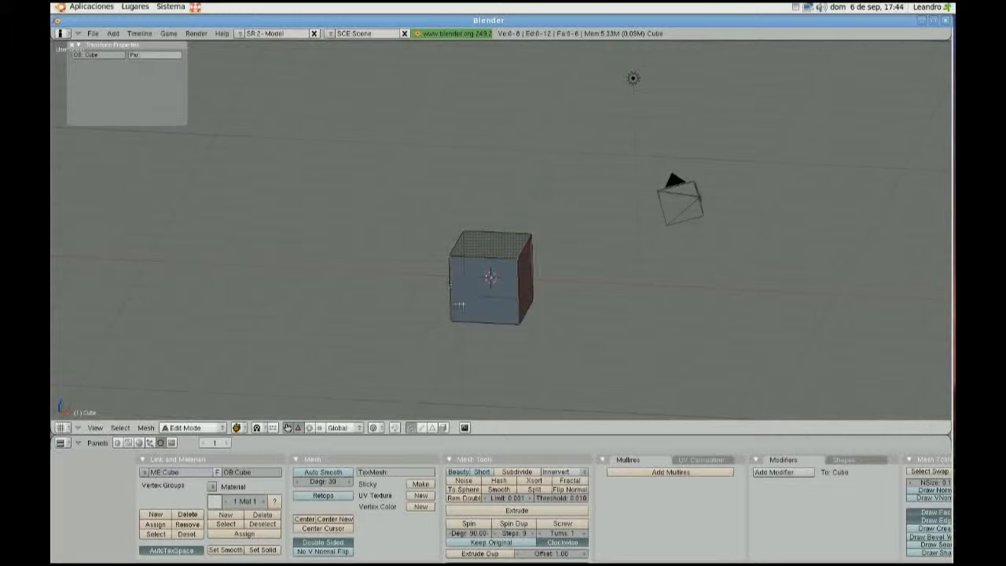
Box-select the four vertices on the cube's left side from the front view and clear the selection
key(KP_1)
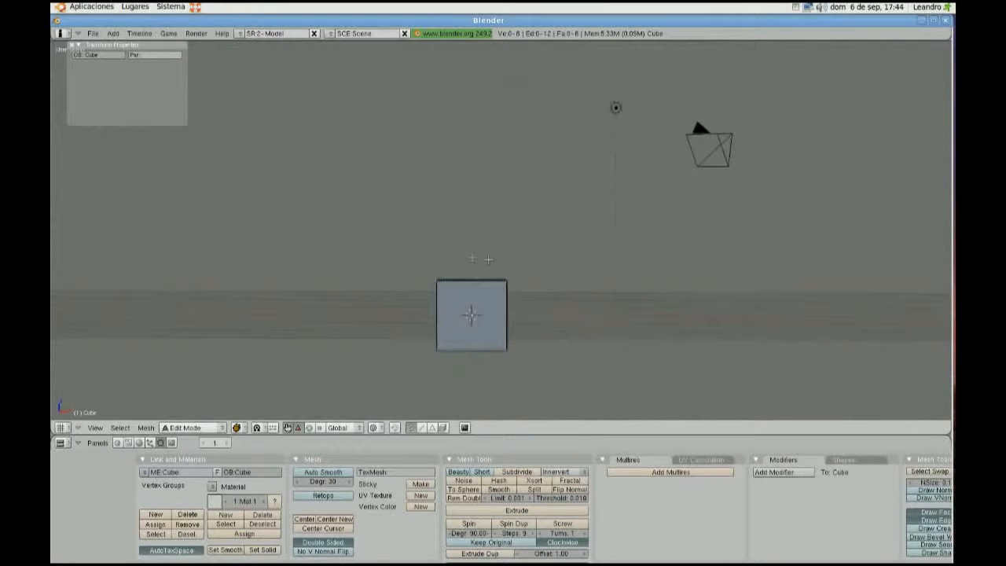
shift+middle_drag(449, 320, 451, 231)
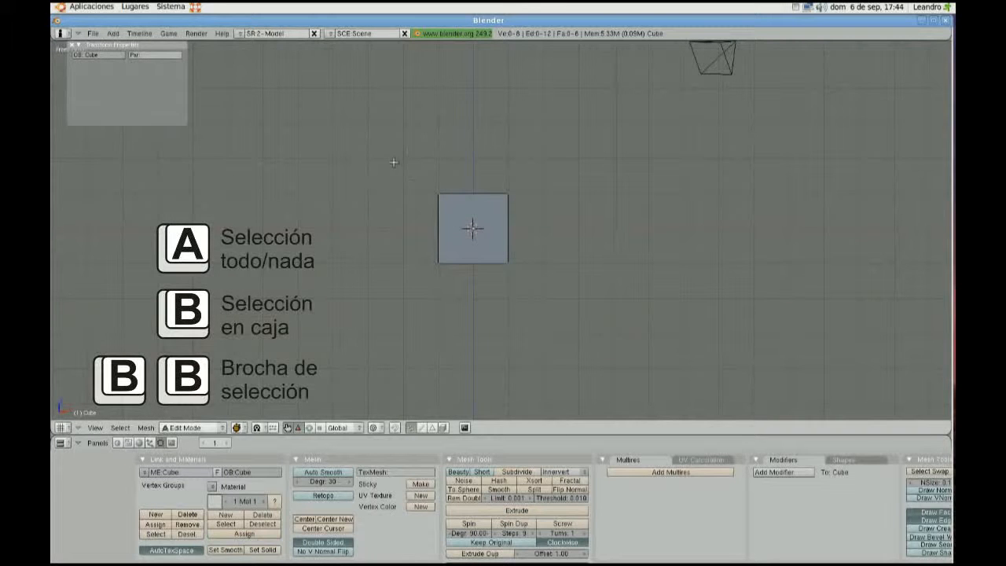
drag(474, 290, 472, 289)
middle_drag(438, 208, 448, 282)
key(a)
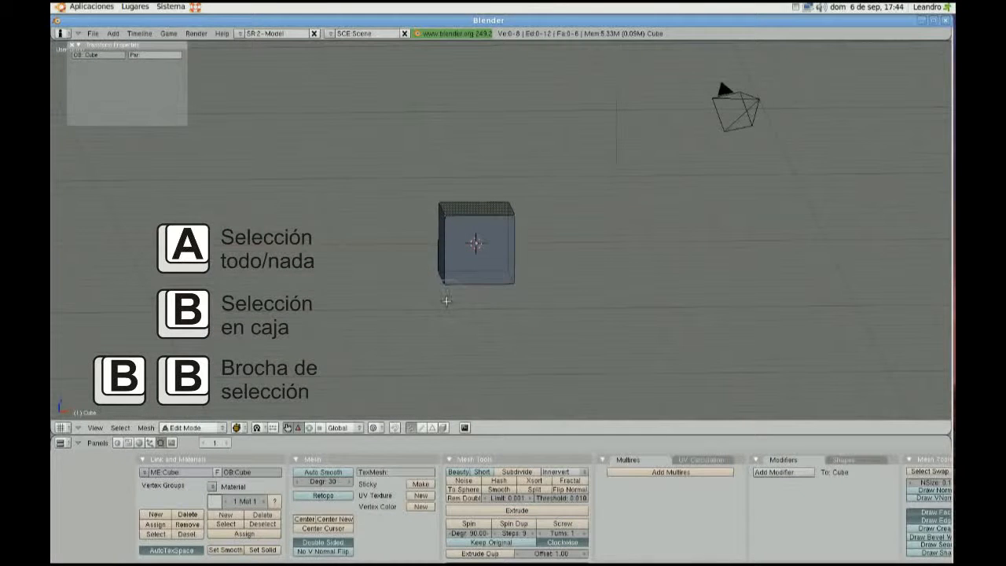
right_click(442, 280)
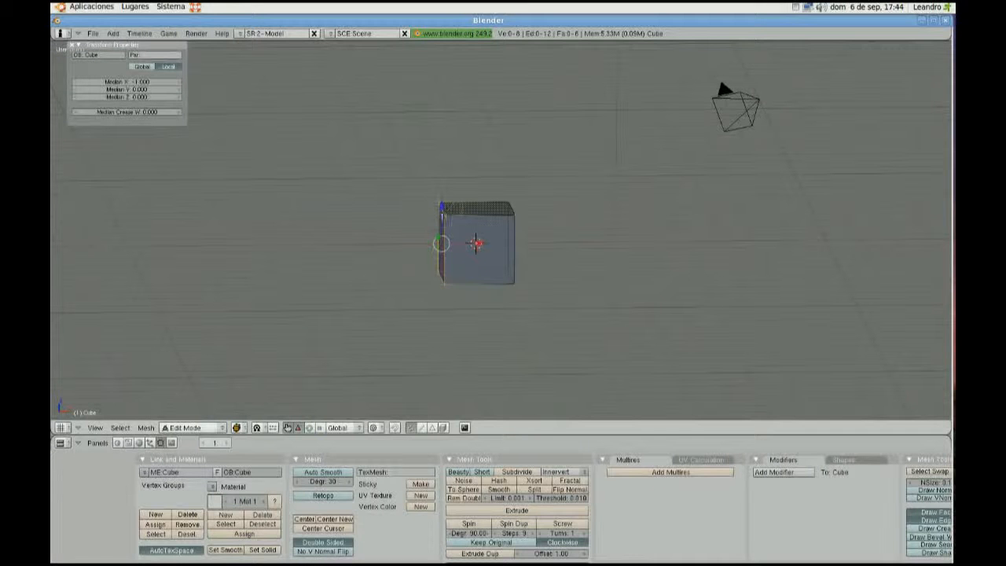
key(a)
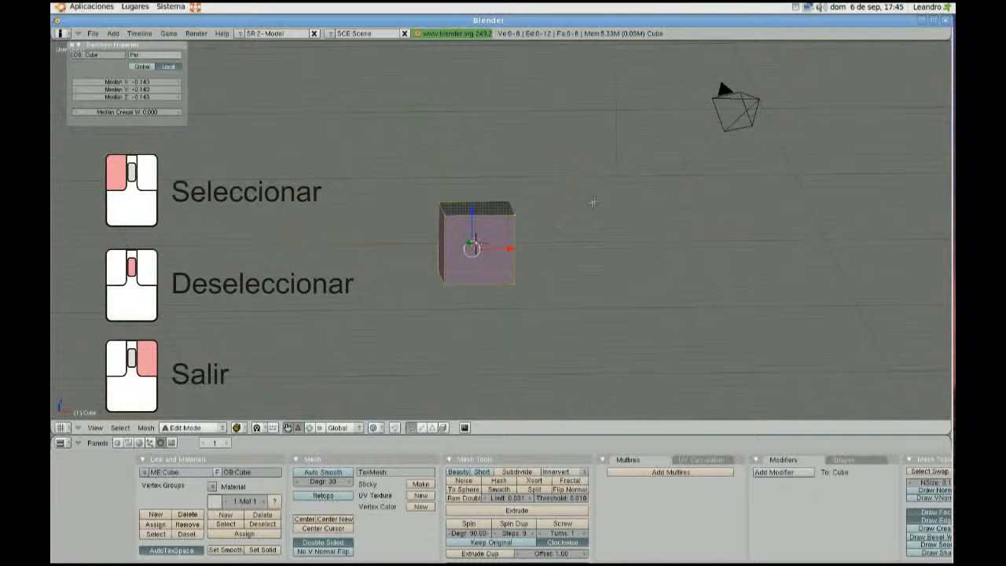
Brush-select the four vertices on the cube's left side and deselect them with the same selection brush
middle_drag(573, 204, 511, 258)
key(a)
key(b)
key(b)
drag(445, 271, 437, 187)
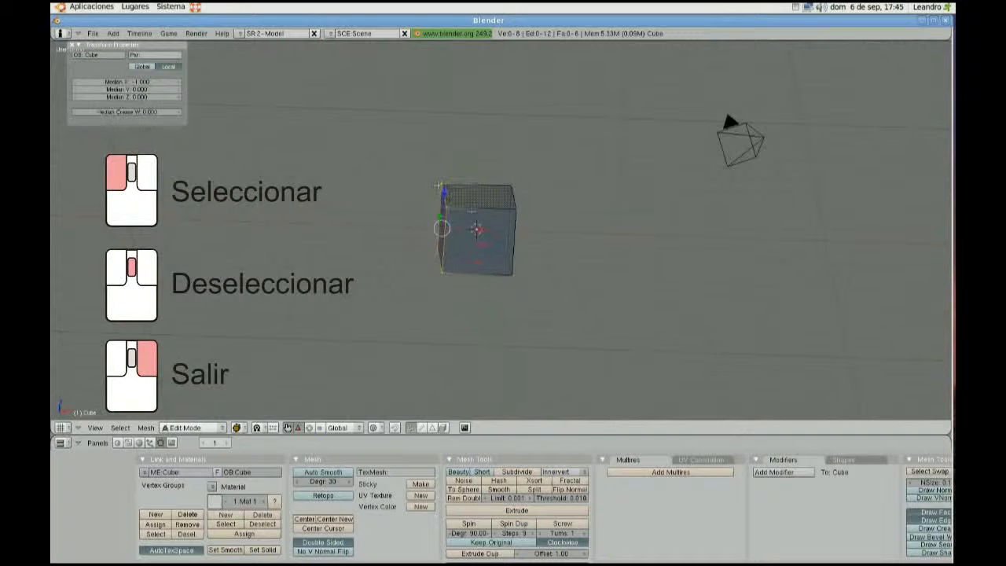
middle_drag(452, 197, 439, 287)
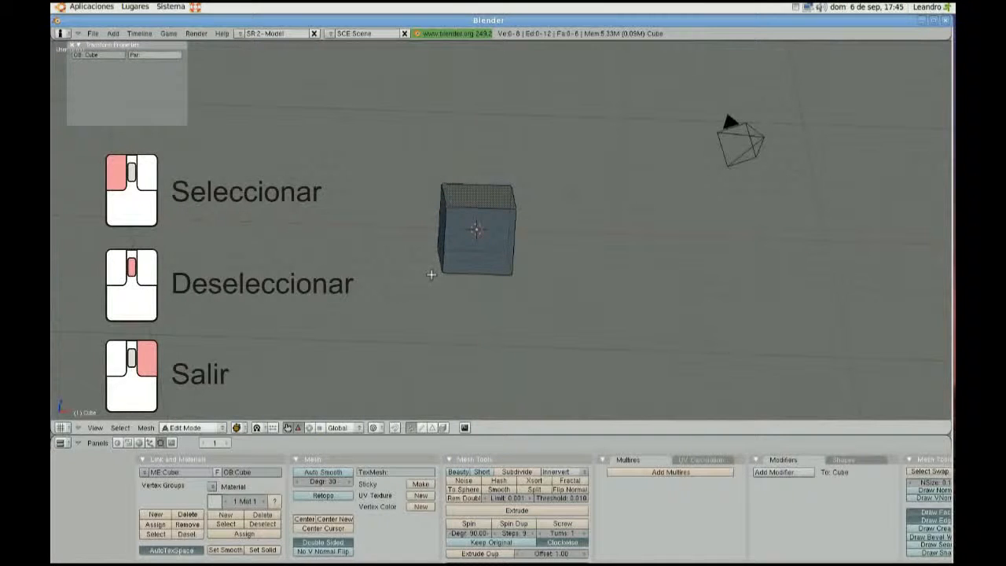
Select all of the cube's vertices and clear the selection
key(a)
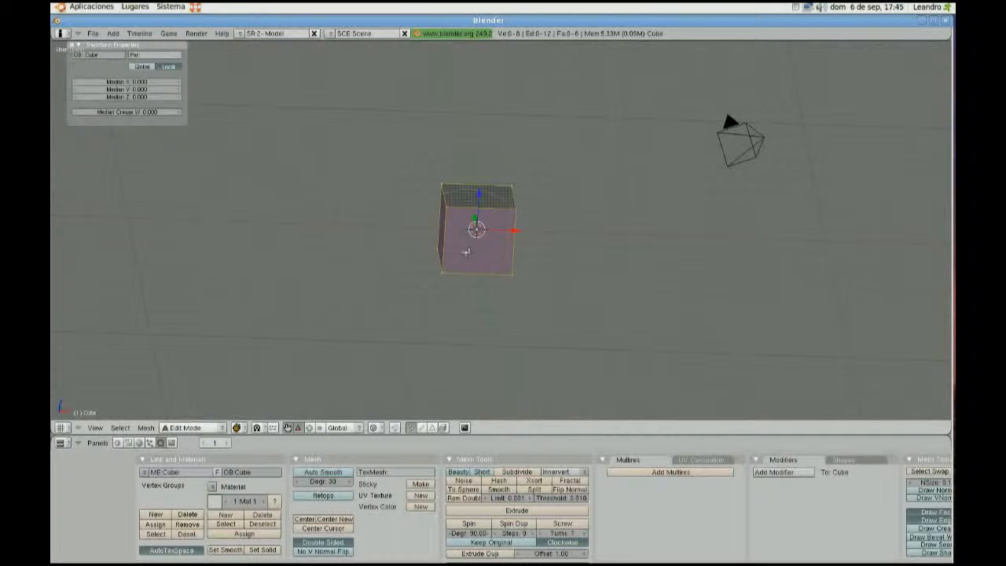
key(a)
middle_drag(523, 244, 386, 259)
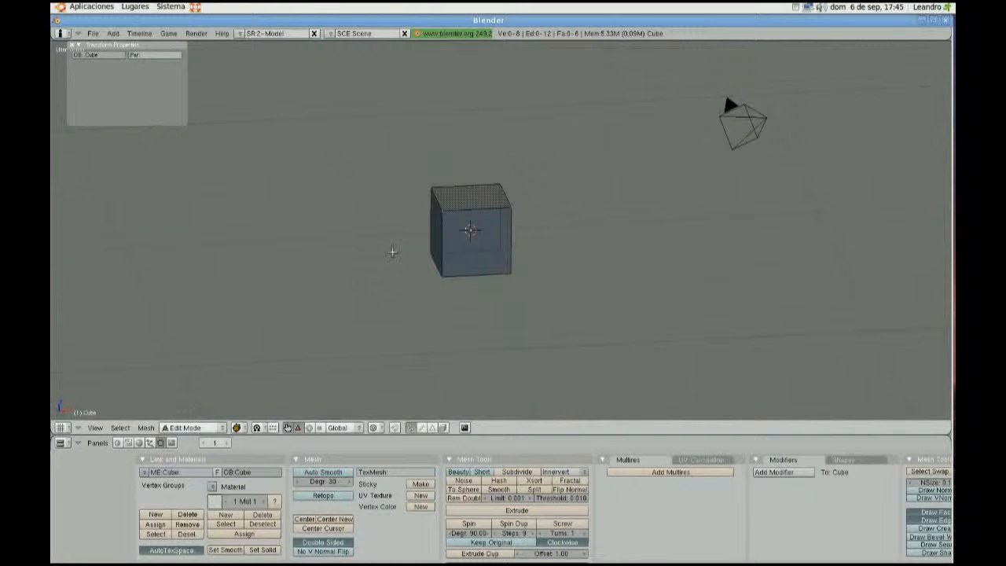